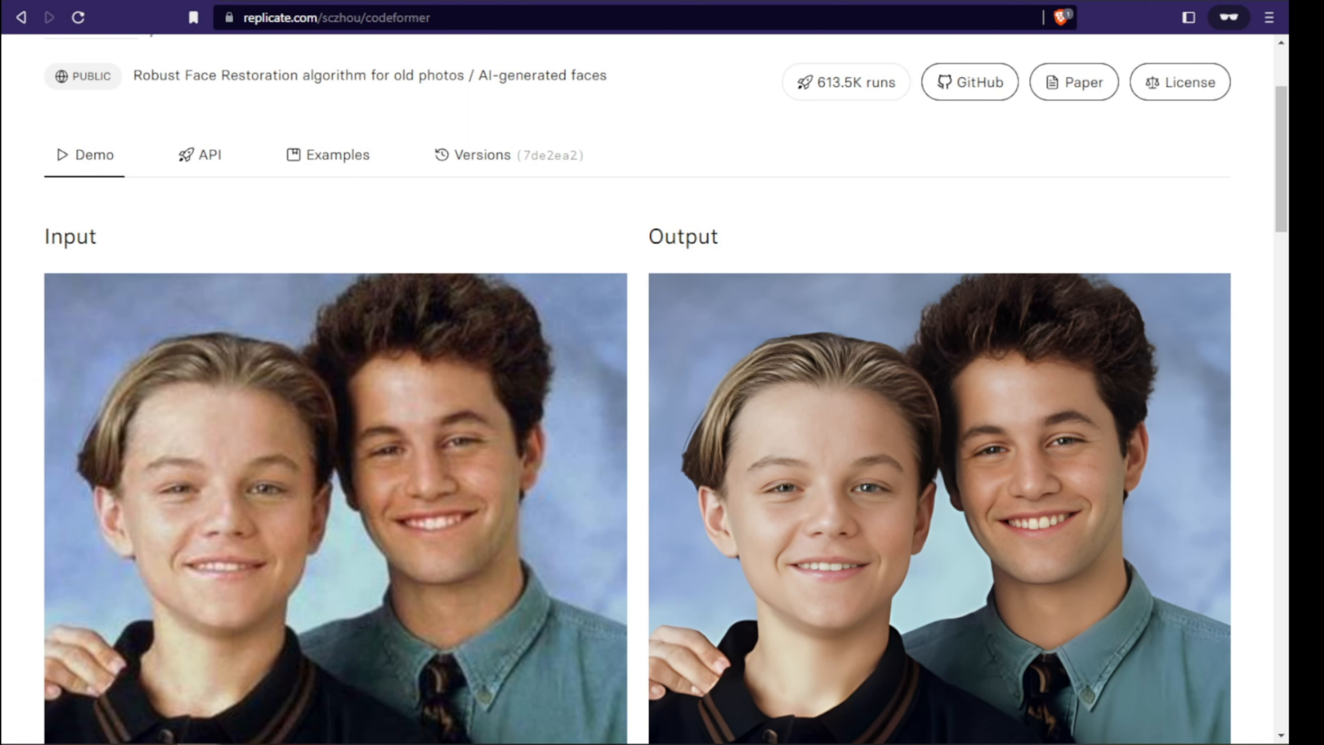
# Load the woman's portrait photo as the input image and set codeformer_fidelity to 1.
pyautogui.scroll(-10, 304, 425)
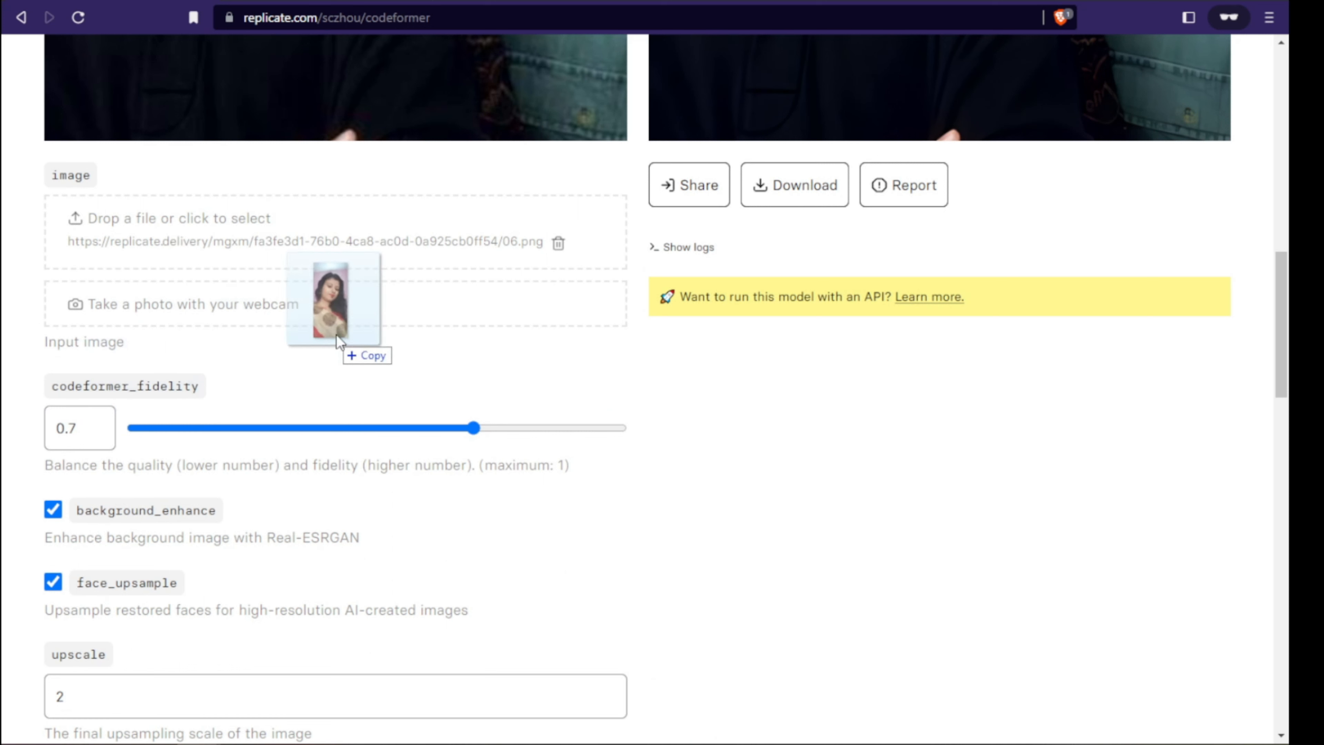
pyautogui.moveTo(340, 343); pyautogui.dragTo(345, 266)
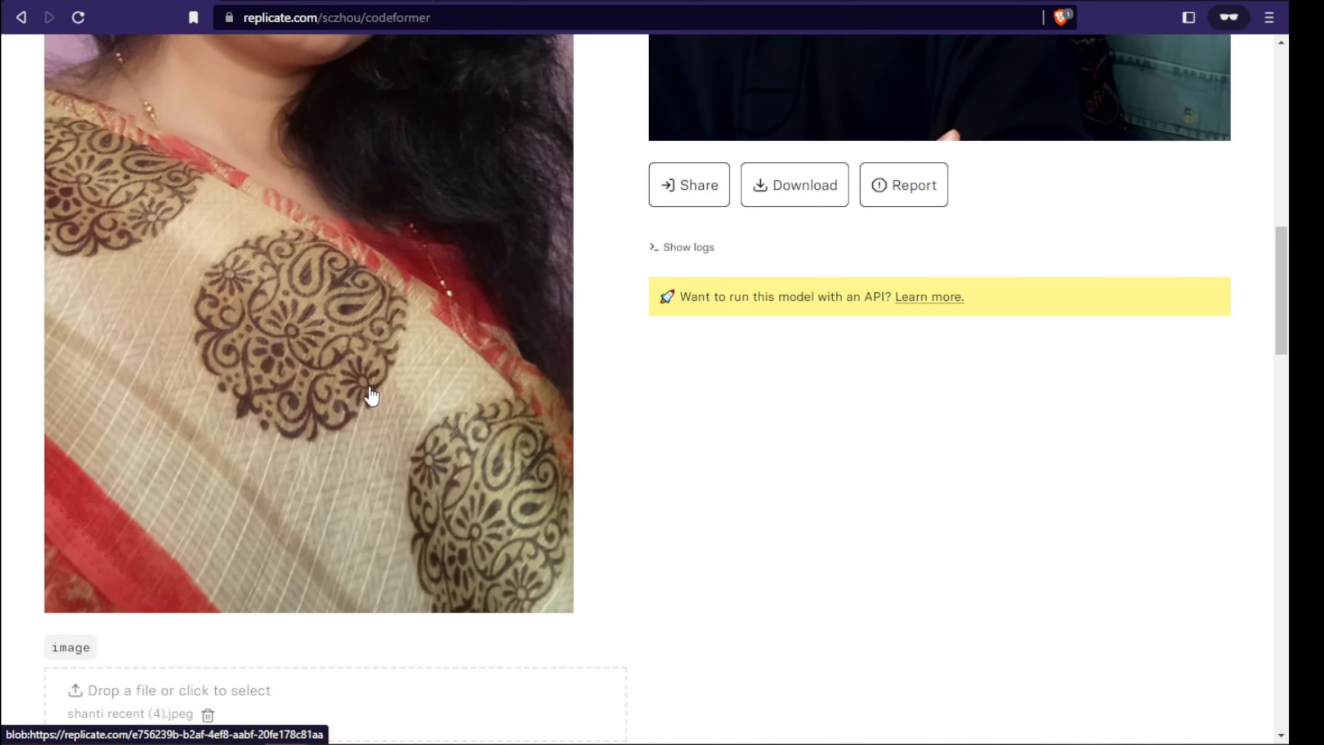
pyautogui.scroll(-1, 371, 394)
pyautogui.scroll(-8, 371, 395)
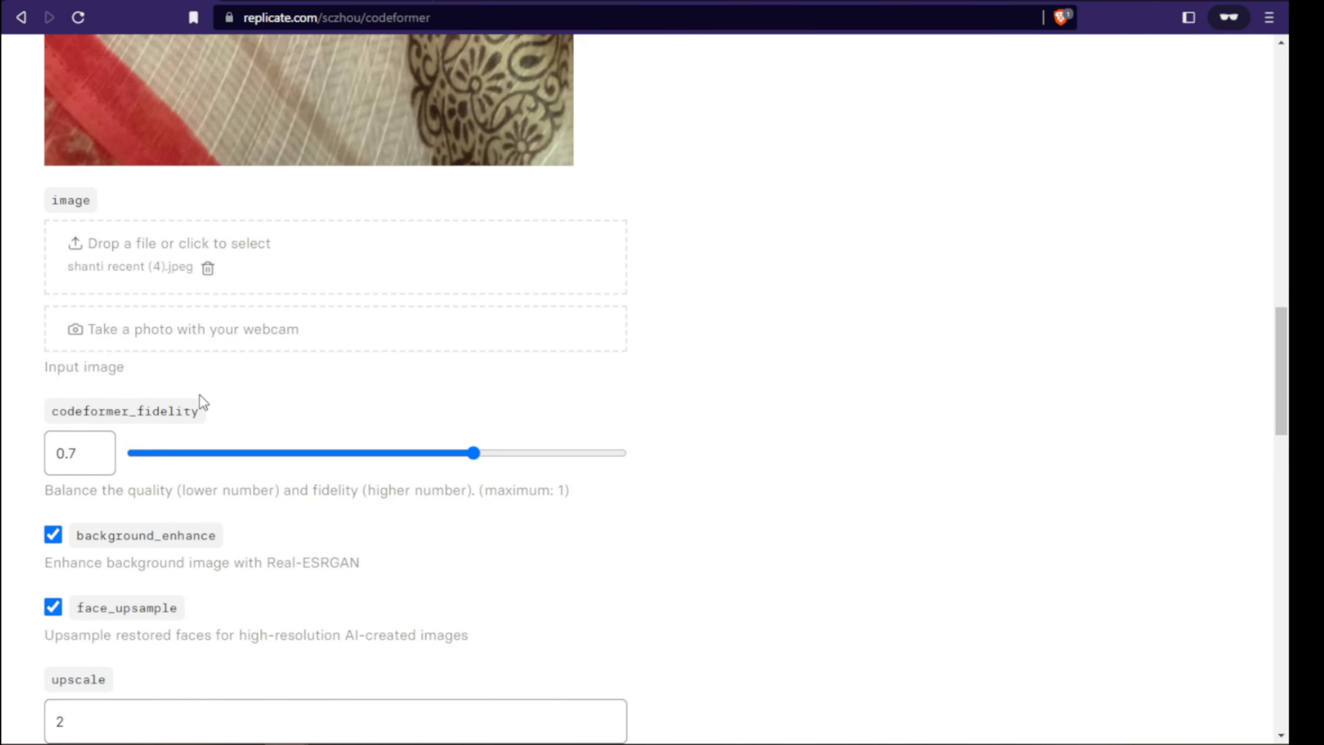
pyautogui.scroll(-2, 234, 391)
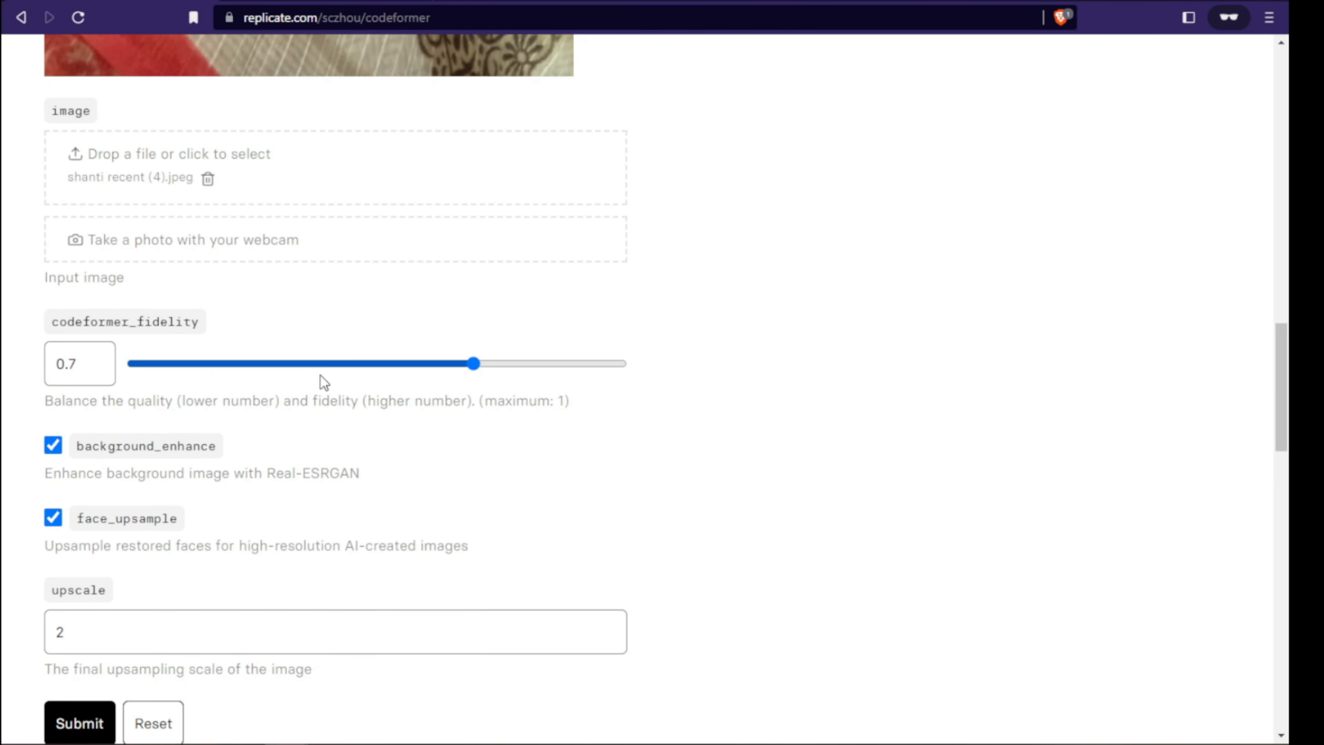
pyautogui.scroll(2, 322, 379)
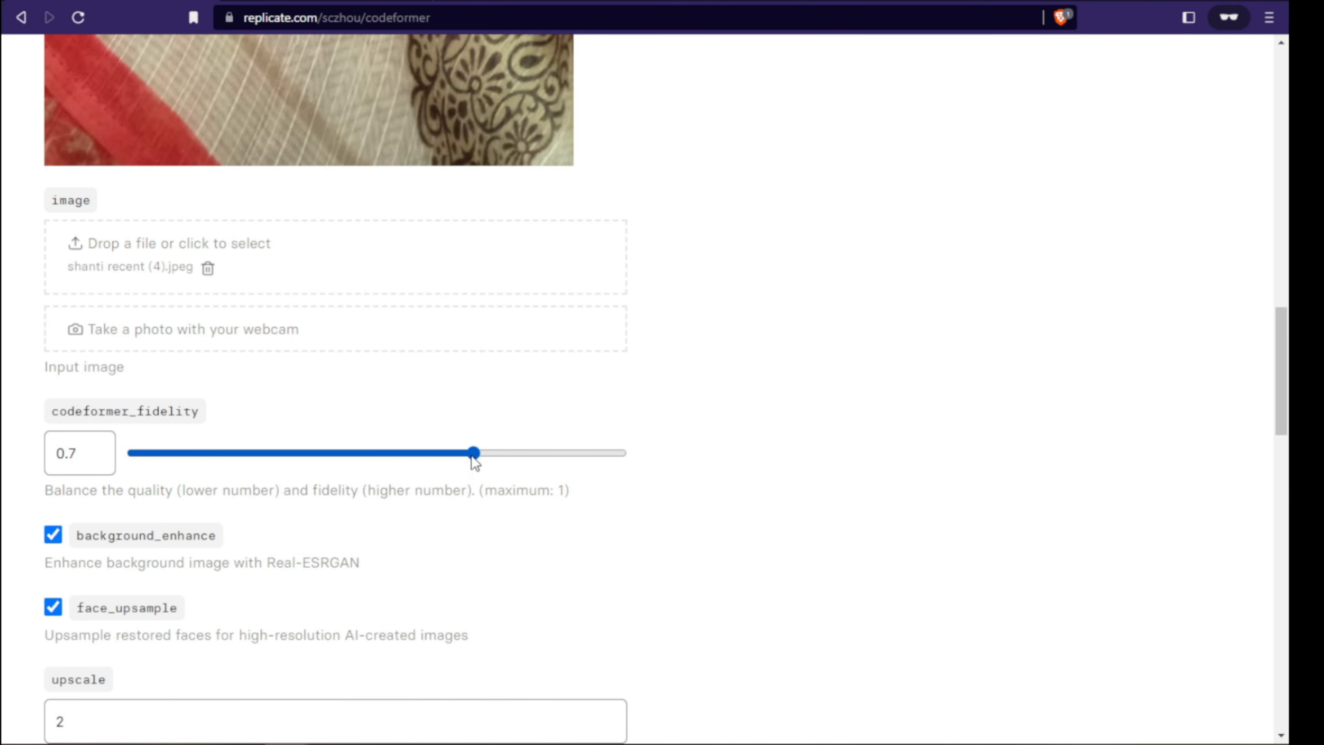
pyautogui.moveTo(472, 454); pyautogui.dragTo(620, 453)
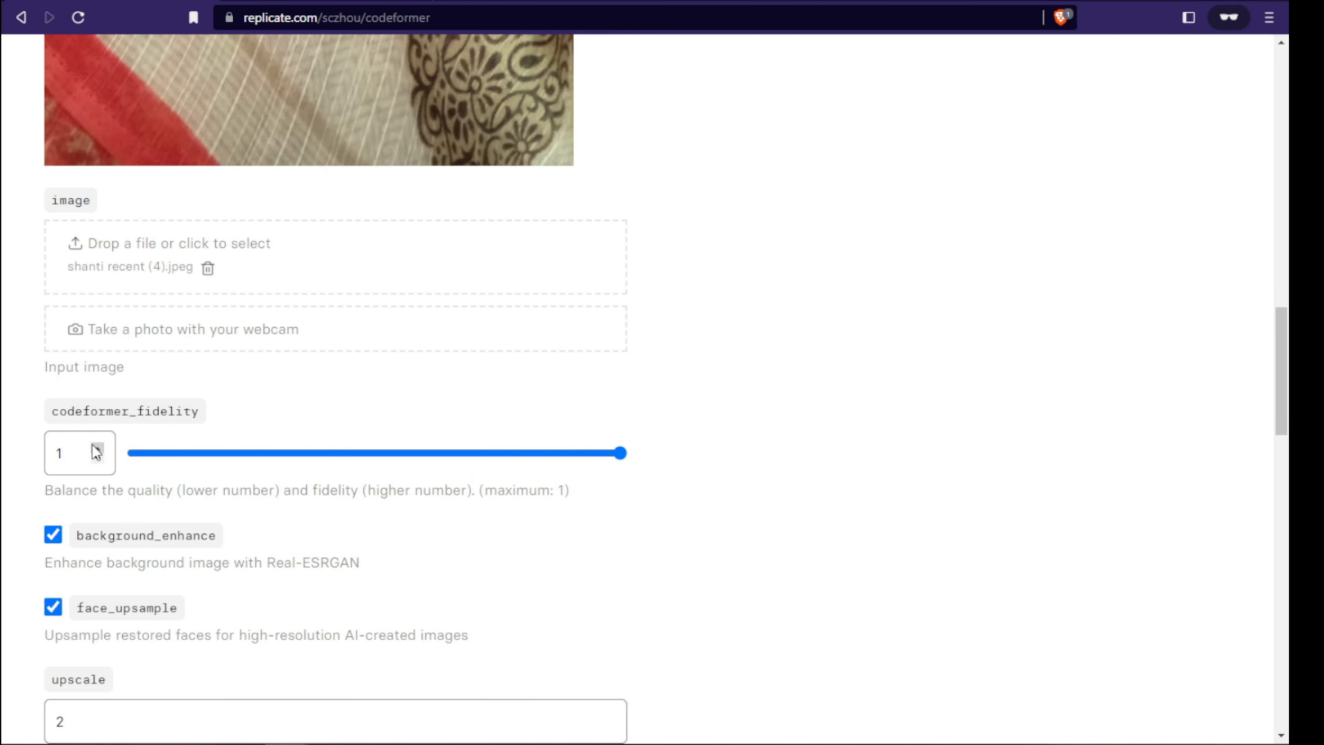
# Set the final upsampling scale of the image to 3.
pyautogui.scroll(-8, 97, 452)
pyautogui.scroll(1, 74, 207)
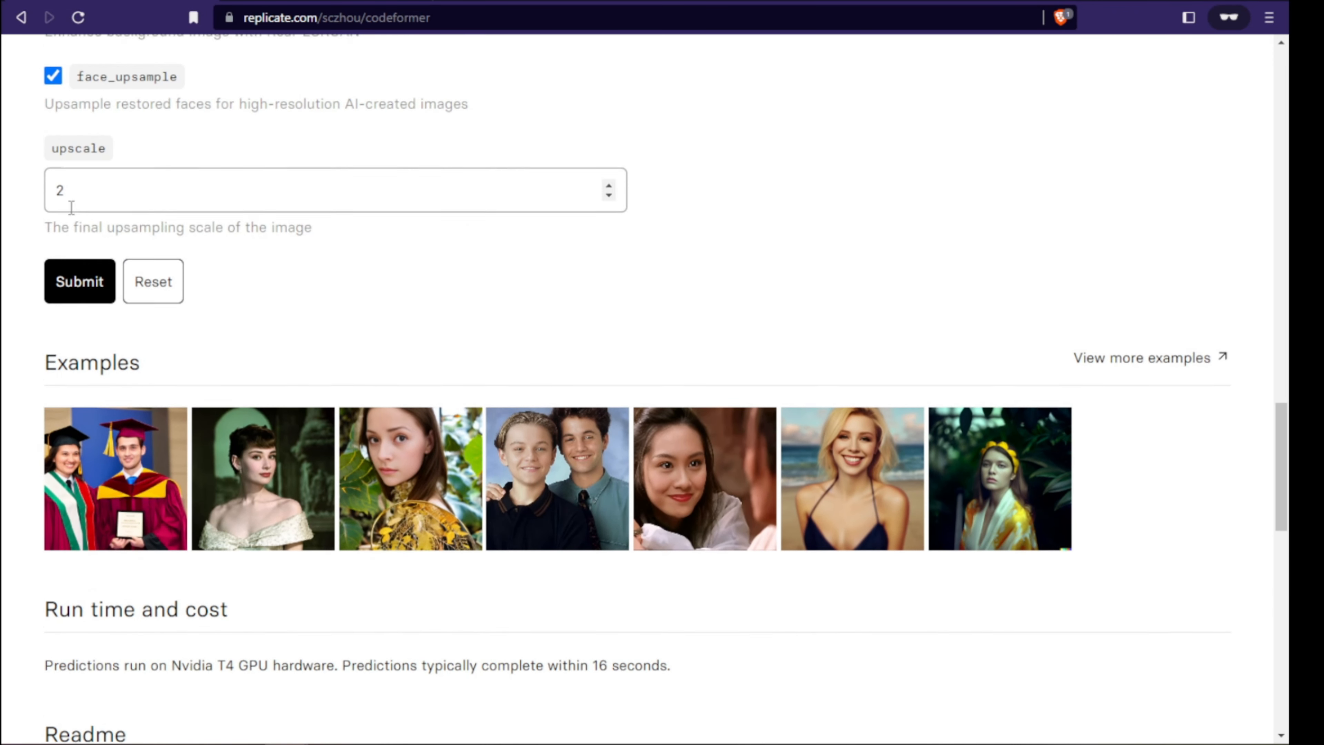
pyautogui.click(608, 269)
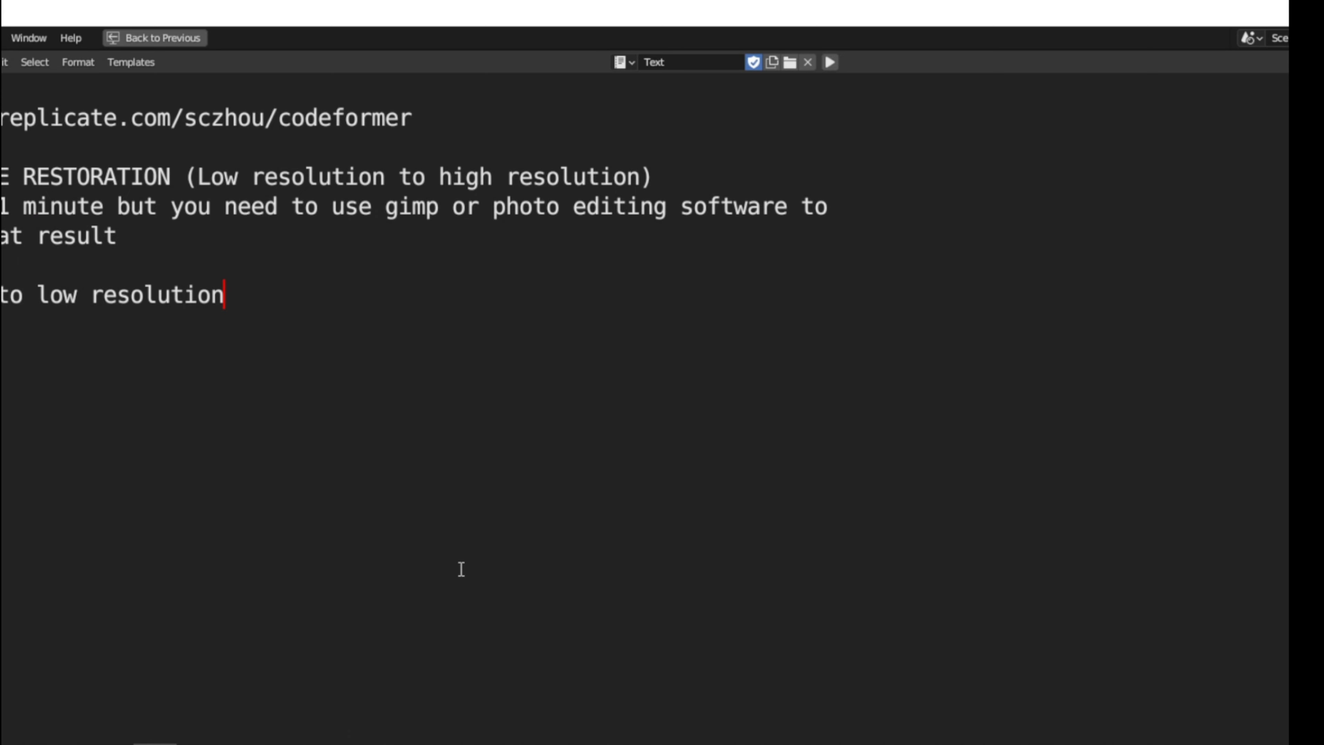
# Switch to Blender's text editor, make the note's last line read "take photo low resolution", and maximize the window.
pyautogui.hotkey('ctrl', 'a')
pyautogui.press('BackSpace')
pyautogui.hotkey('ctrl', 'z')
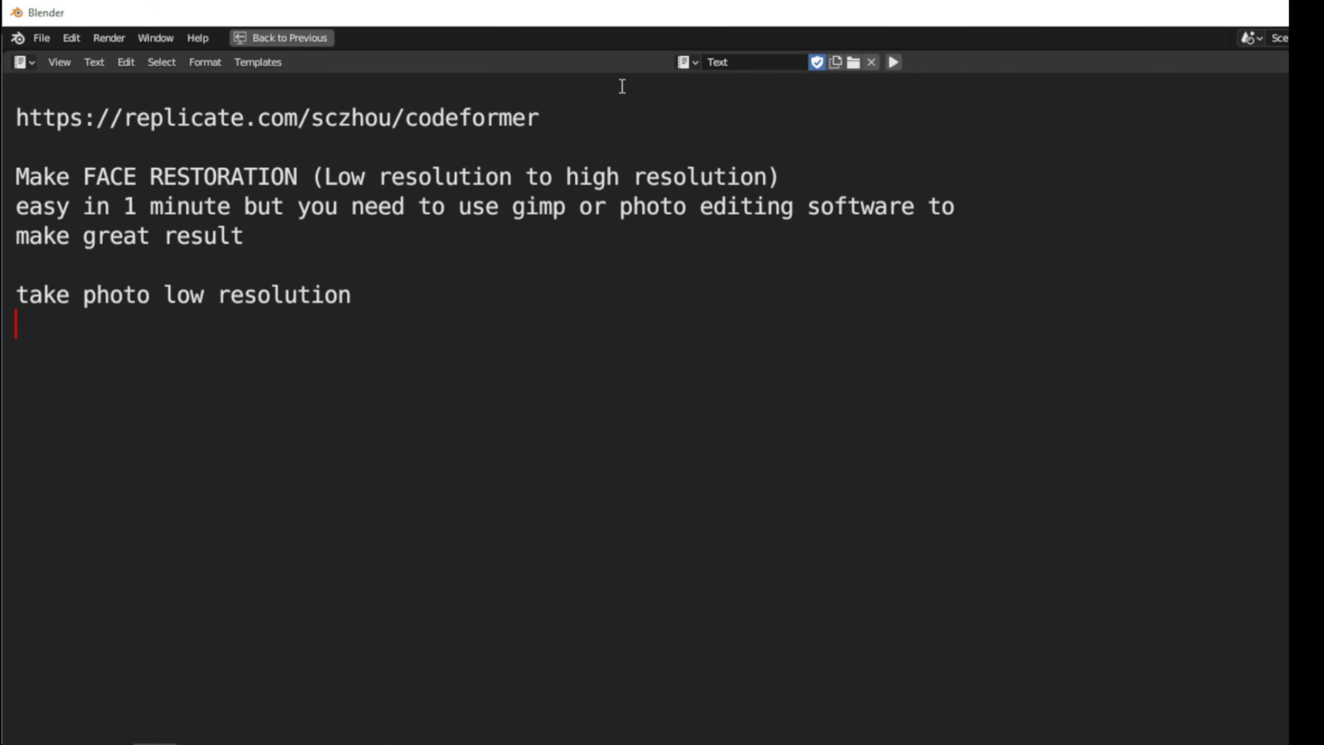
pyautogui.doubleClick(787, 14)
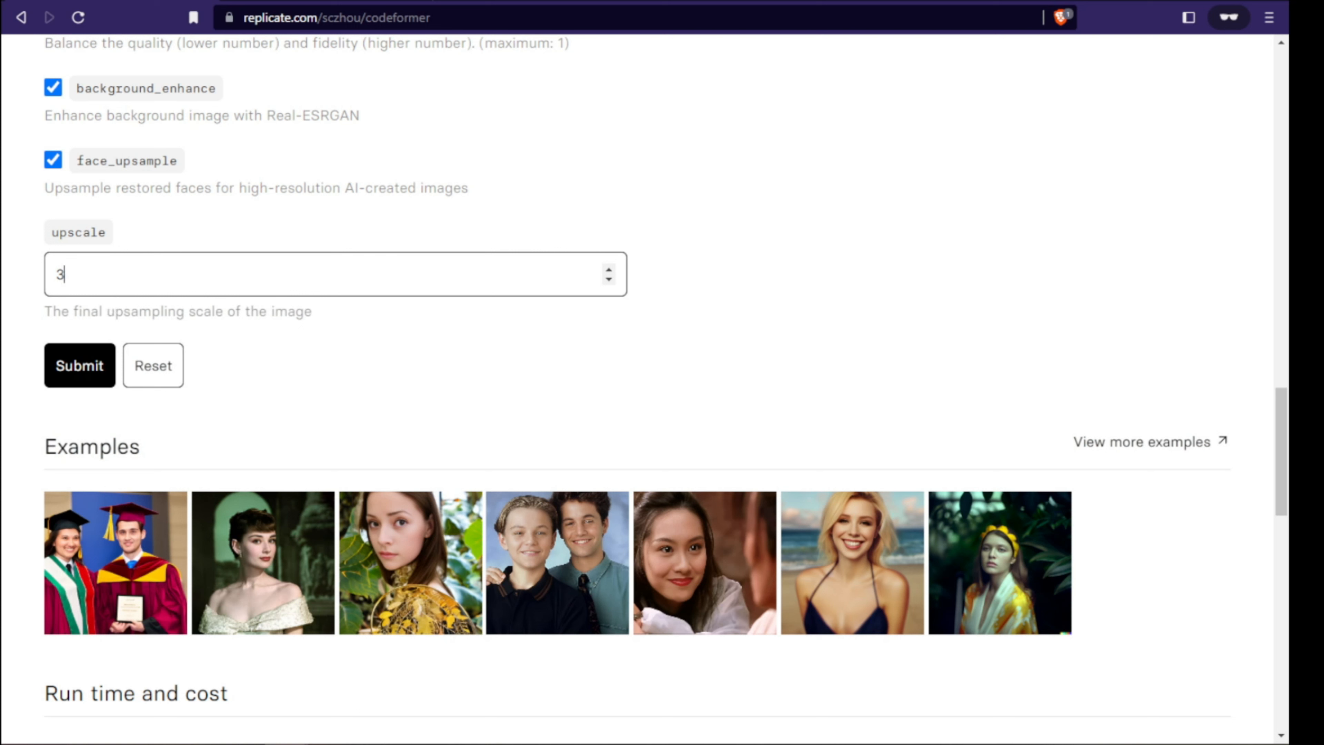
# Switch to the browser and change the upscale value to 10.
pyautogui.hotkey('ctrl', 'a')
pyautogui.write('10')
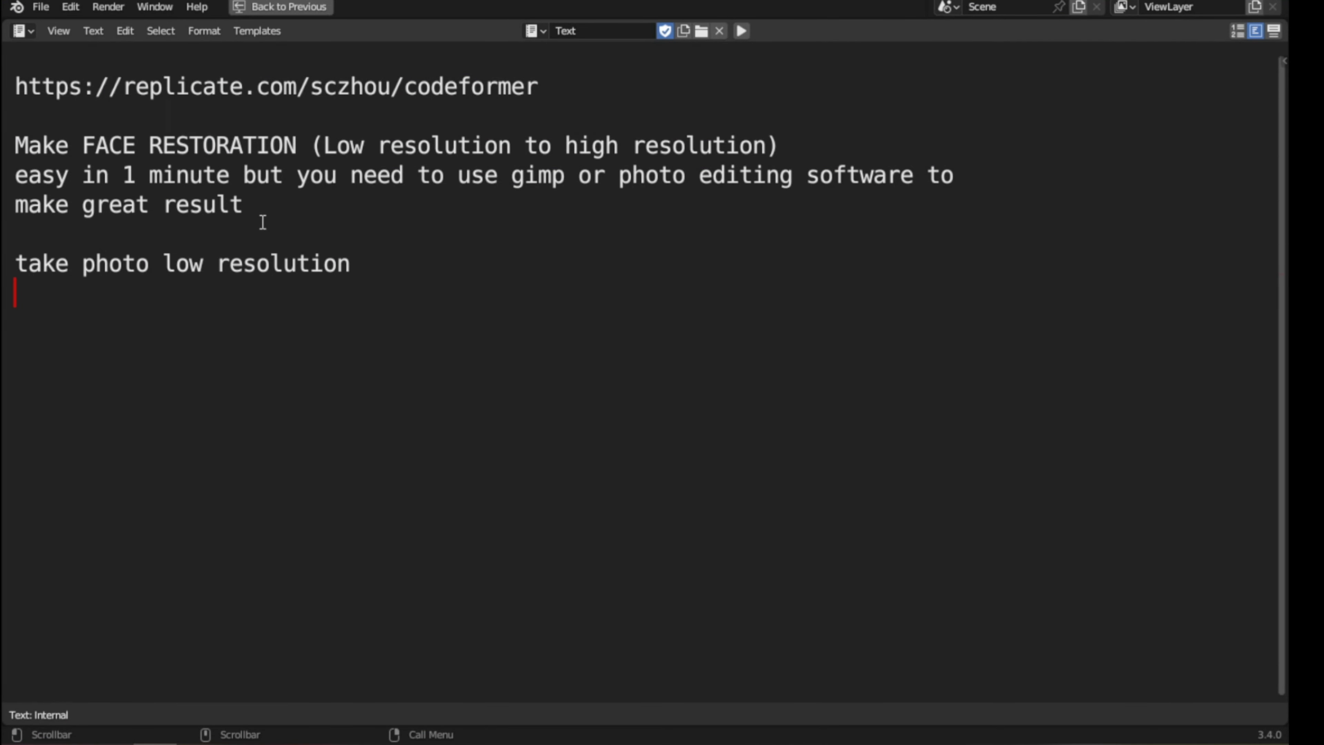
# Switch to Blender and add the line "dont up UPSCALE valu 10 or more it make your file heavy more than 45mb & high resolution".
pyautogui.write('dont up ')
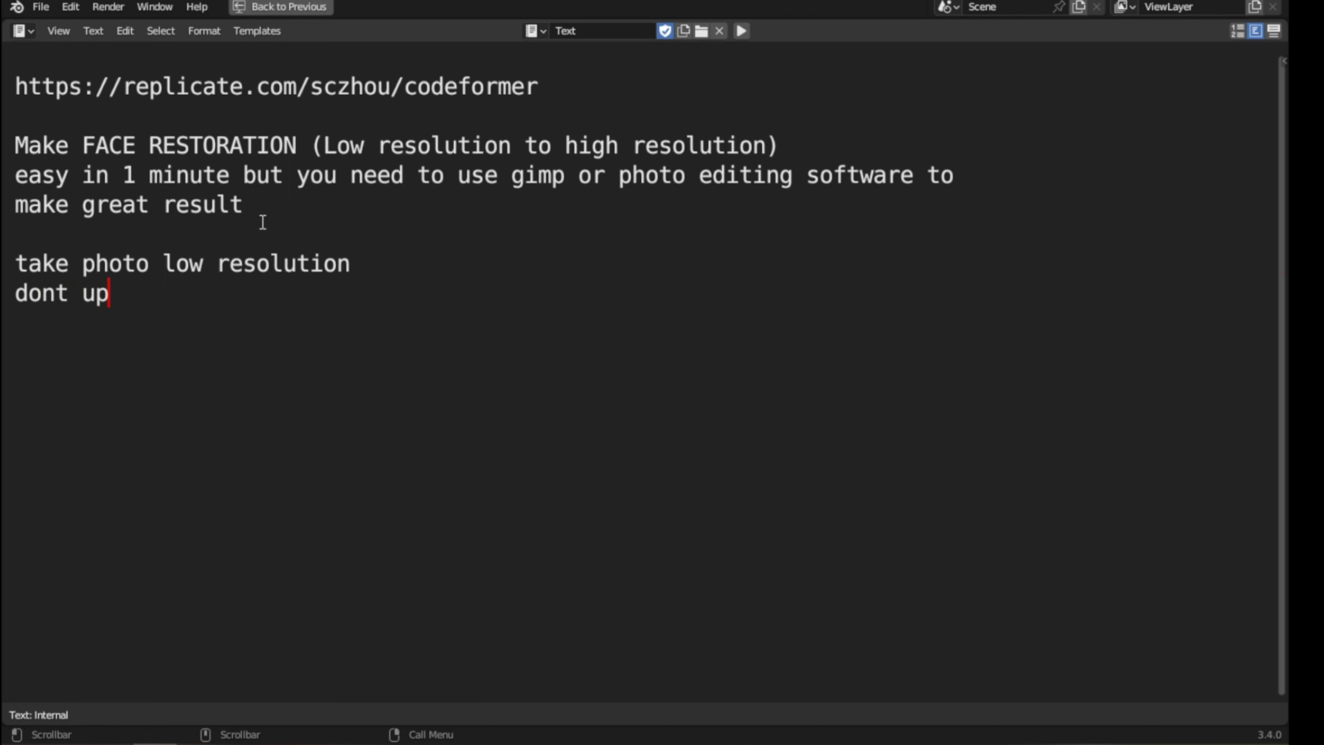
pyautogui.write('UPSCALE valu')
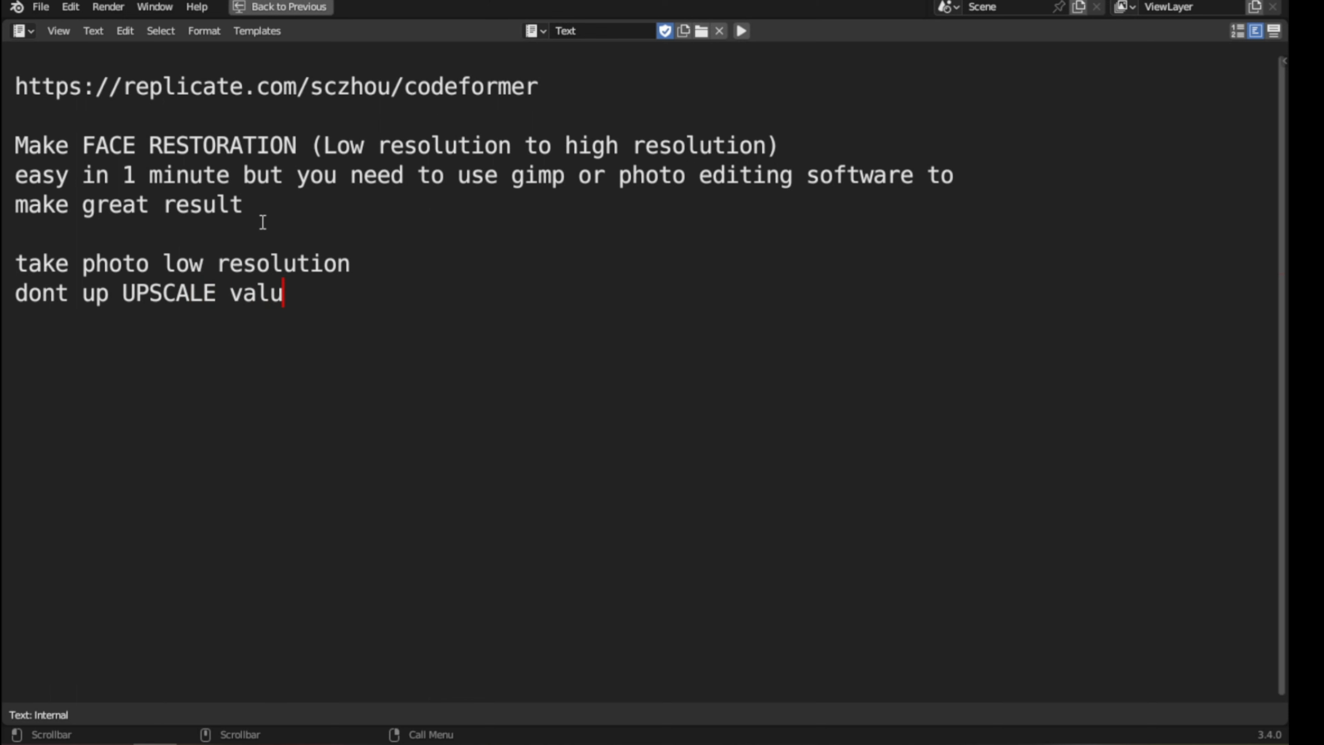
pyautogui.write(' 10 or more')
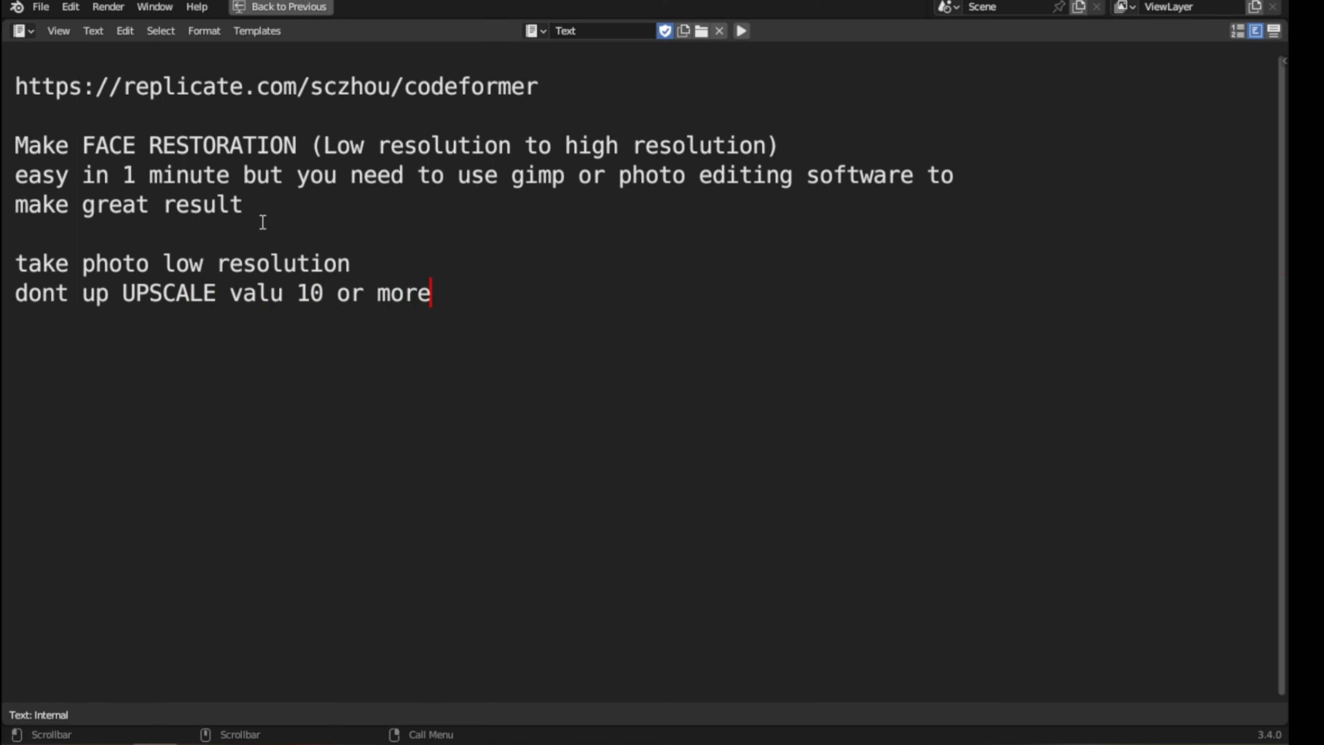
pyautogui.write(' it mak')
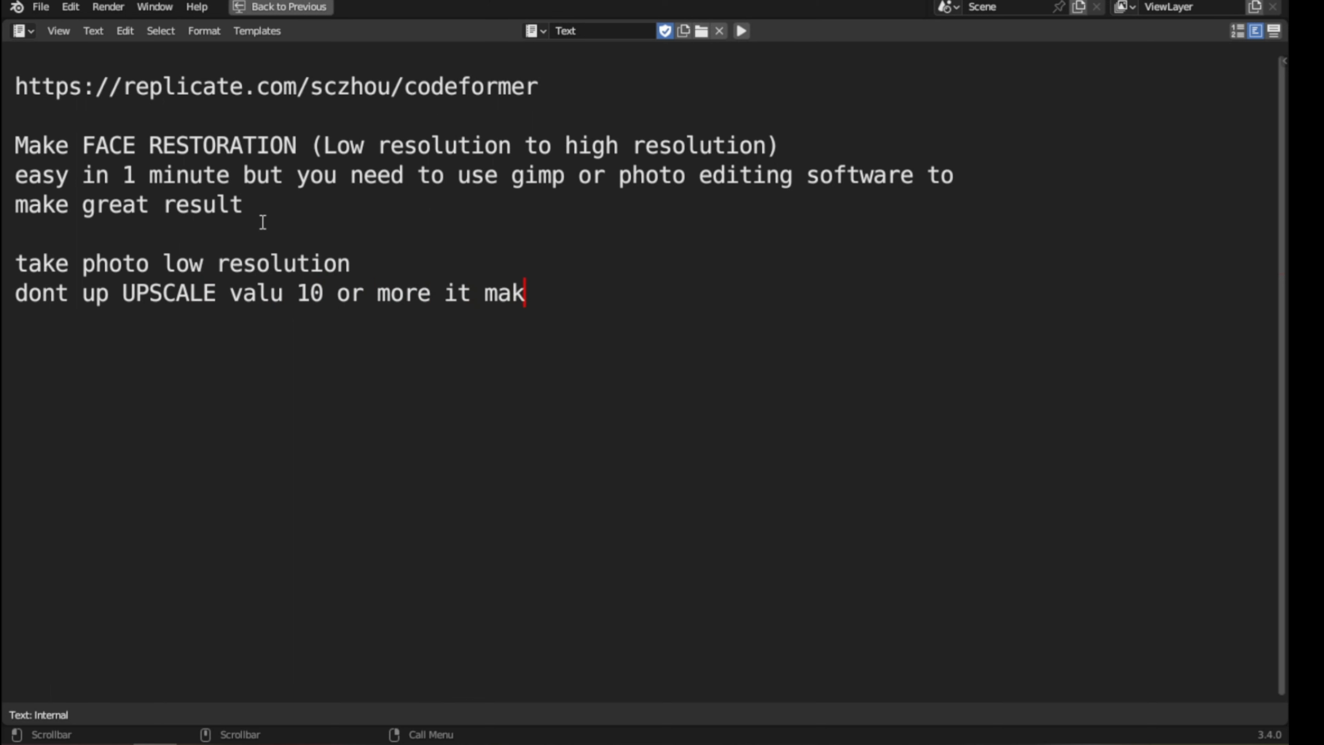
pyautogui.write('e your fi')
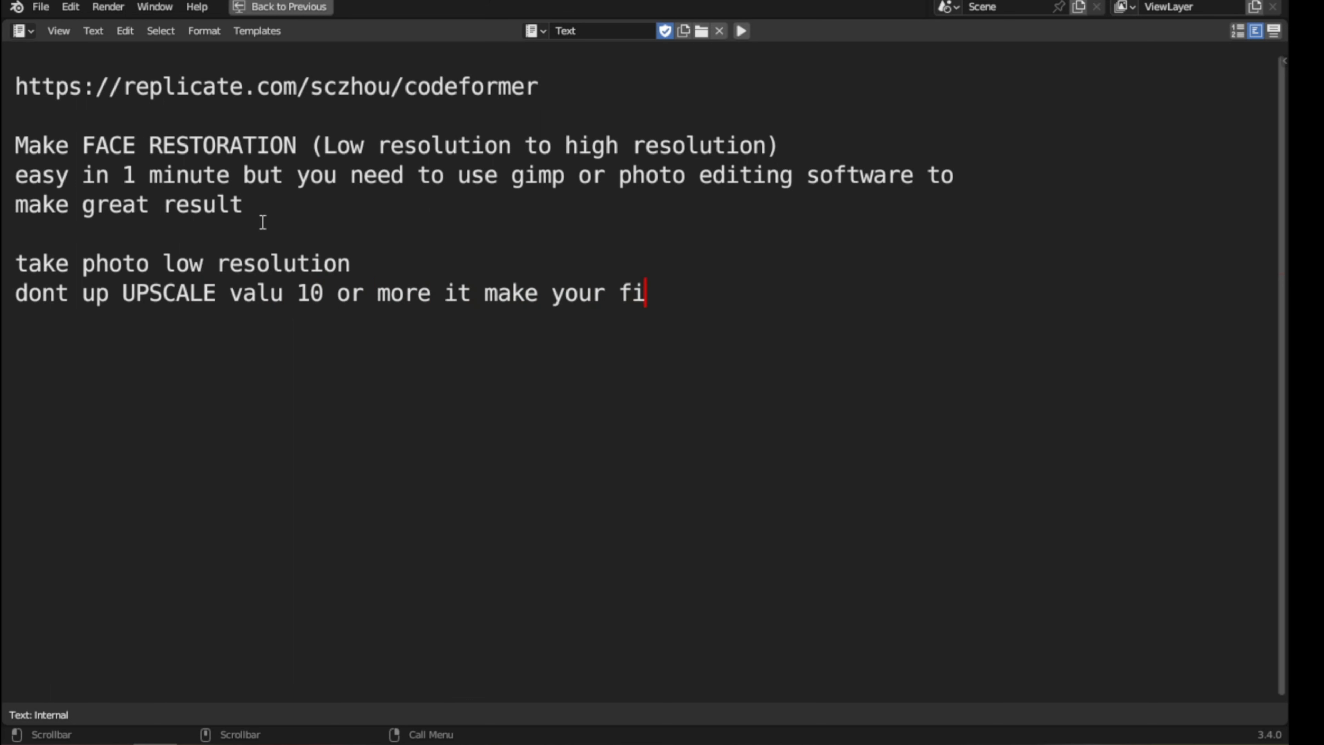
pyautogui.write('le heavy')
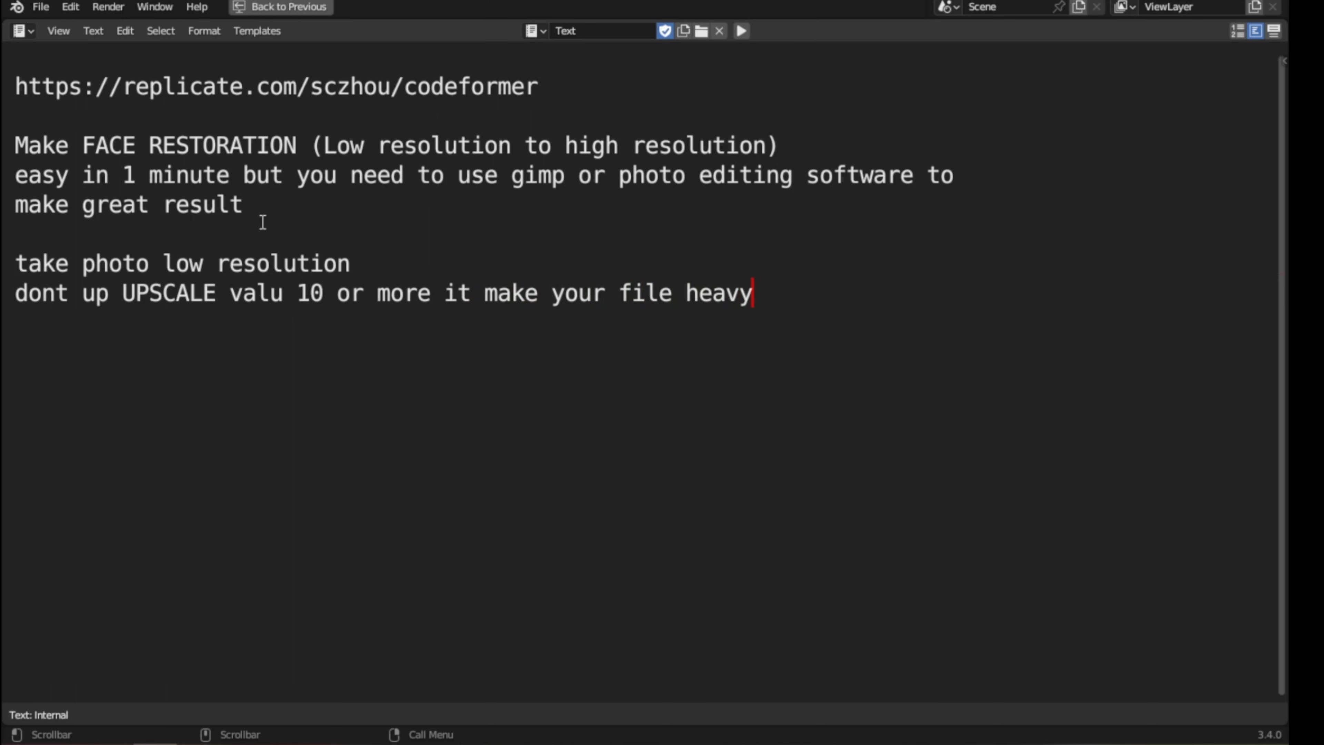
pyautogui.write(' more than')
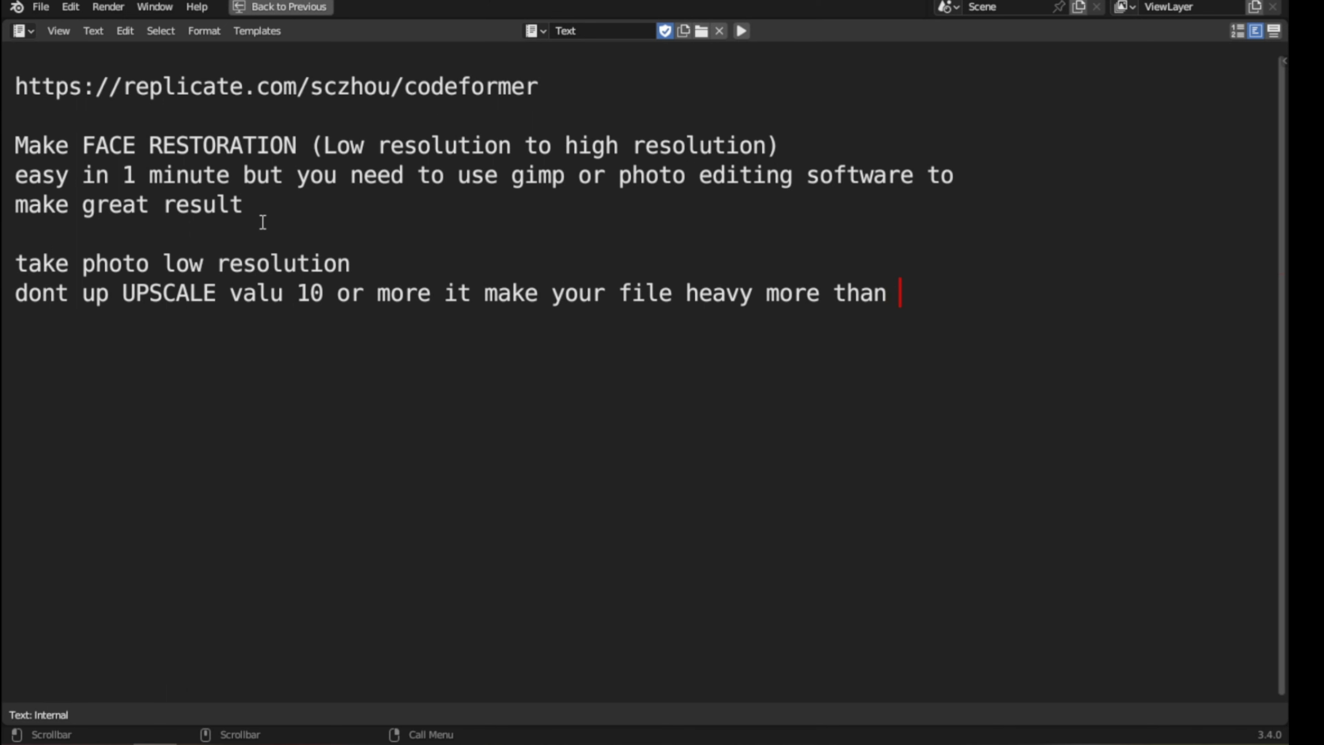
pyautogui.write(' 45mb')
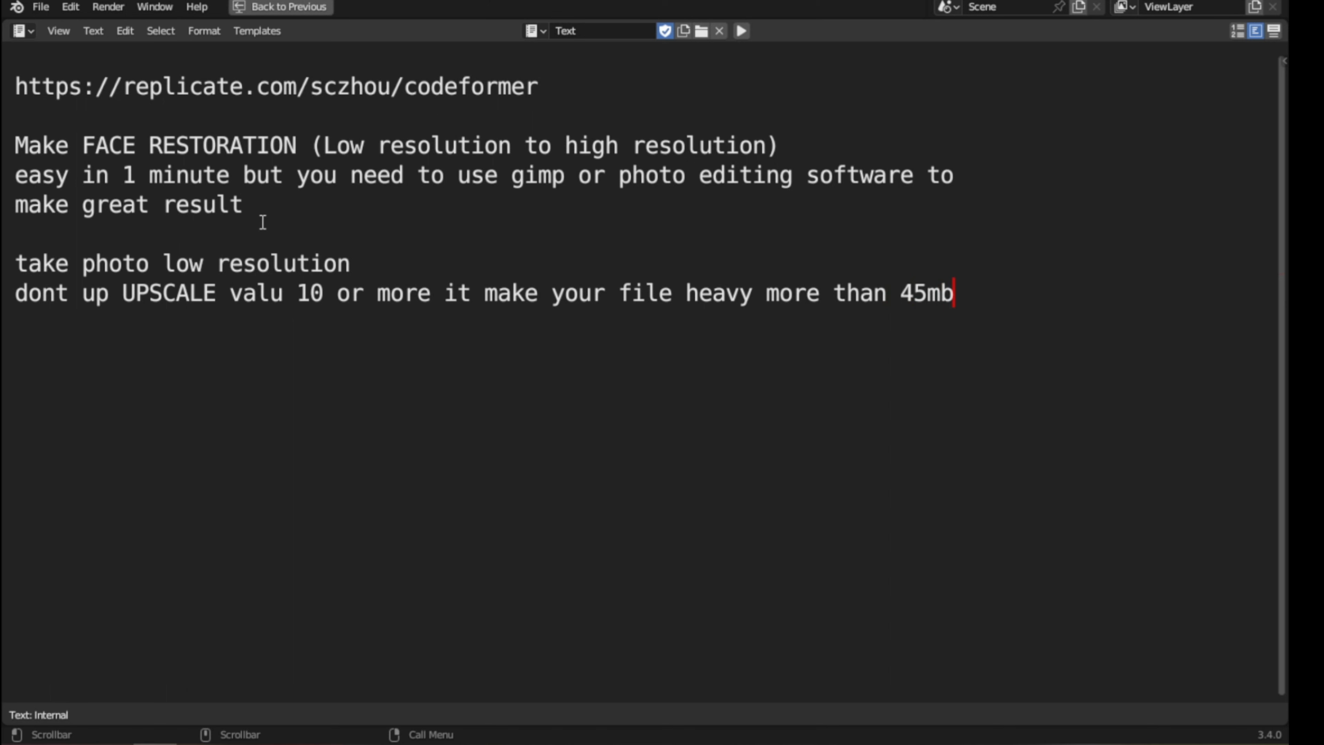
pyautogui.write(' & high reso')
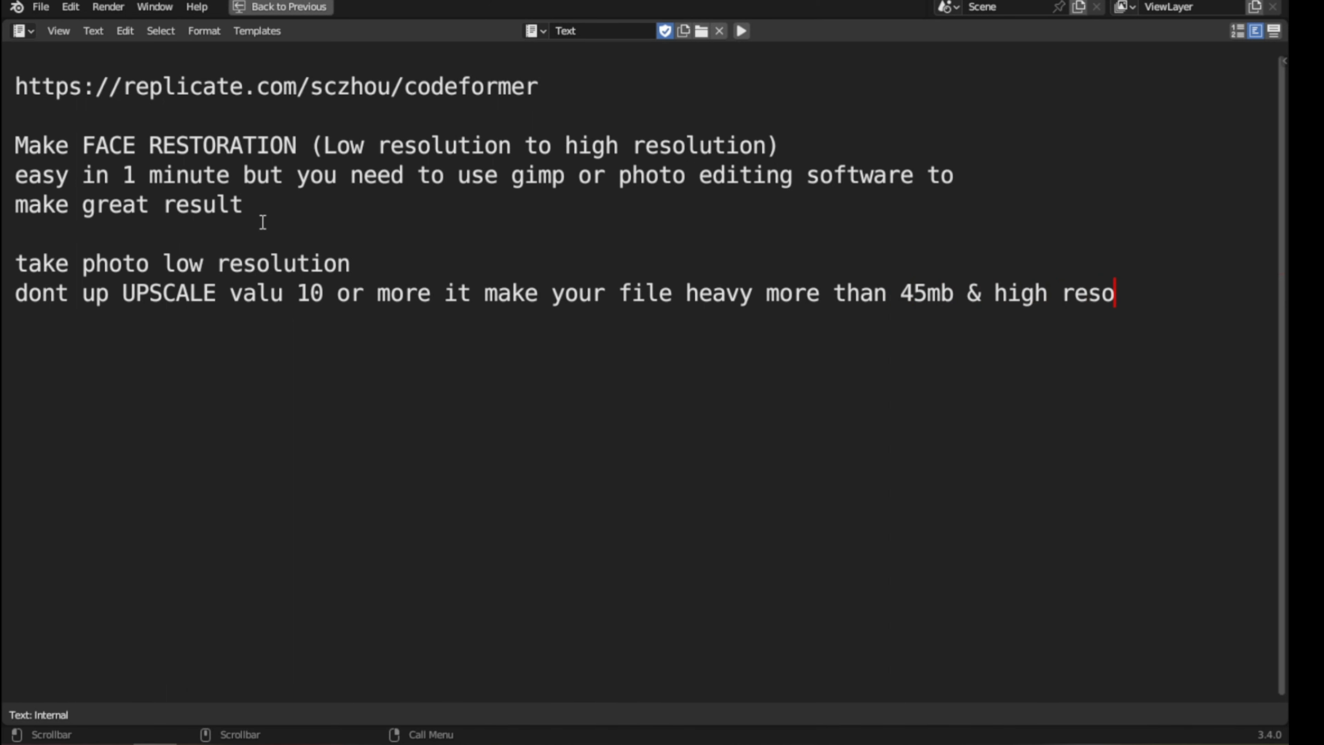
pyautogui.write('lution')
pyautogui.press('Return')
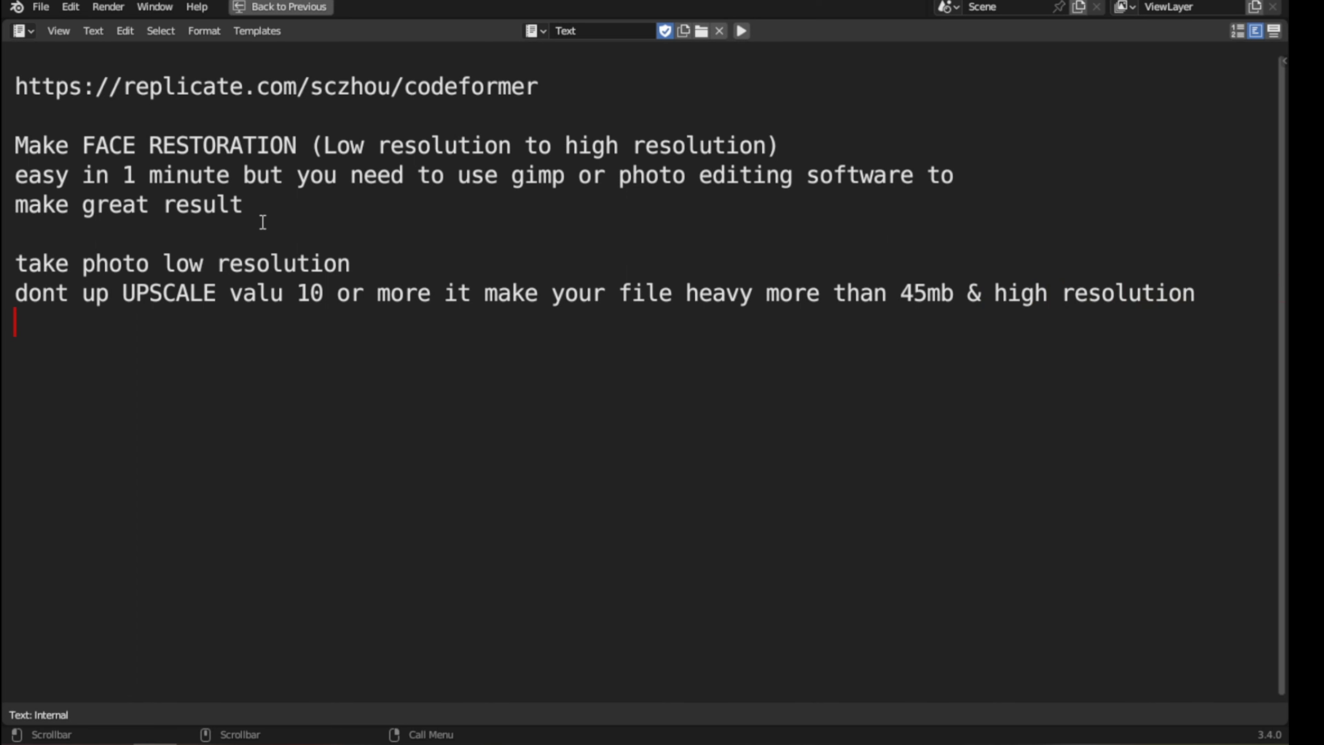
# Continue the note with the lines "and 24 depth bit" and "so up it 3".
pyautogui.write('and 24 dep')
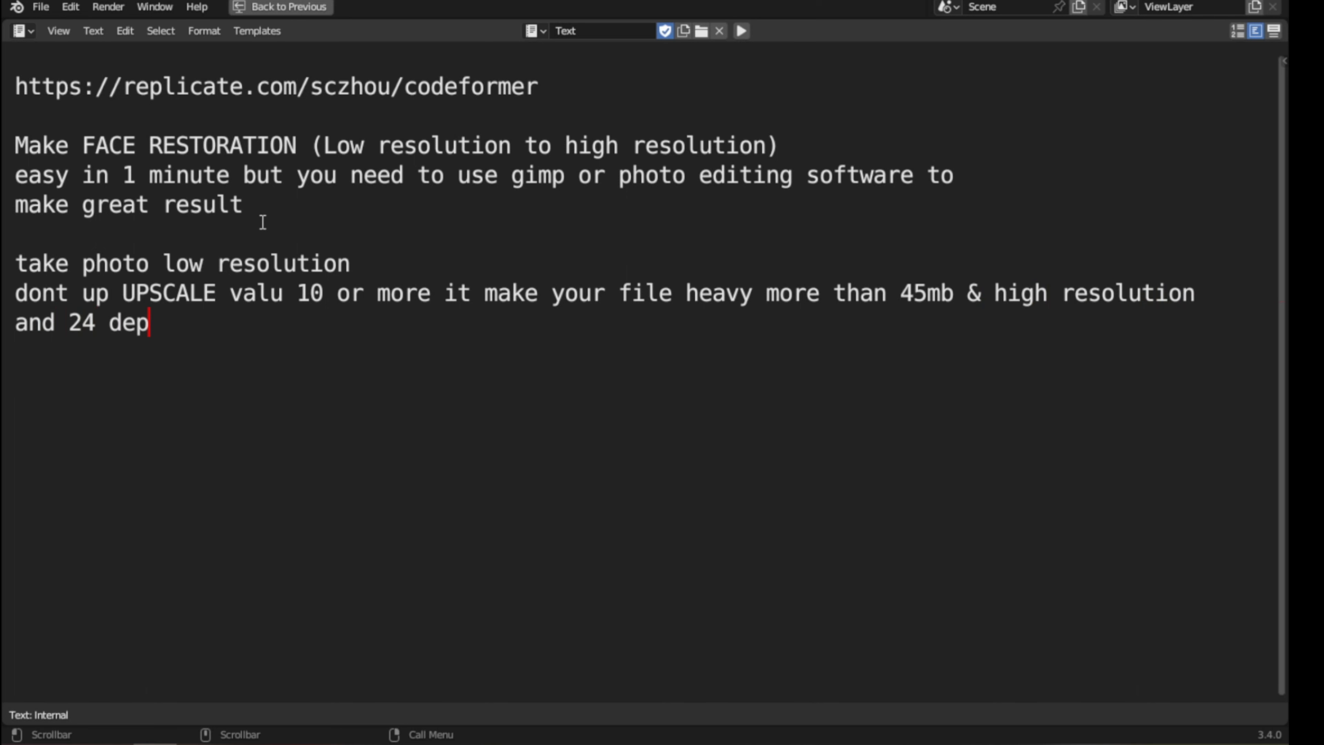
pyautogui.write('th bit')
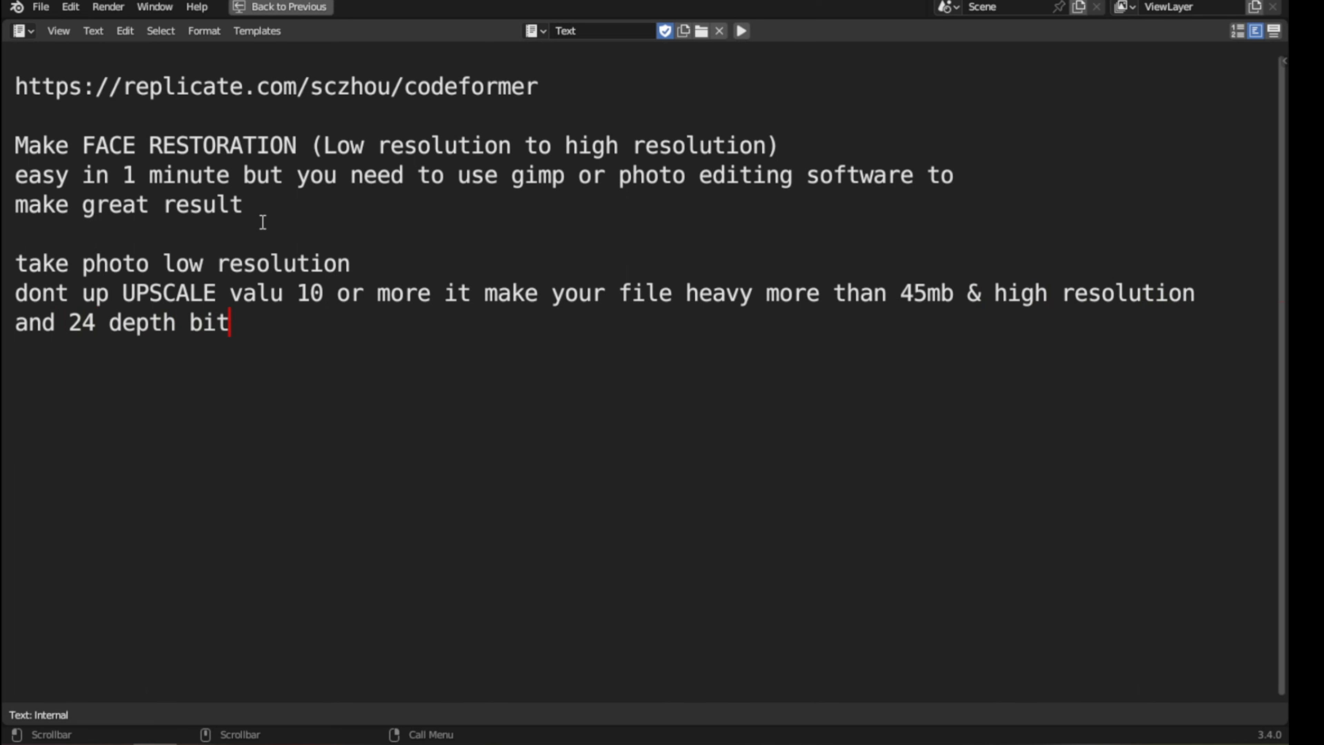
pyautogui.press('Return')
pyautogui.write('so I make')
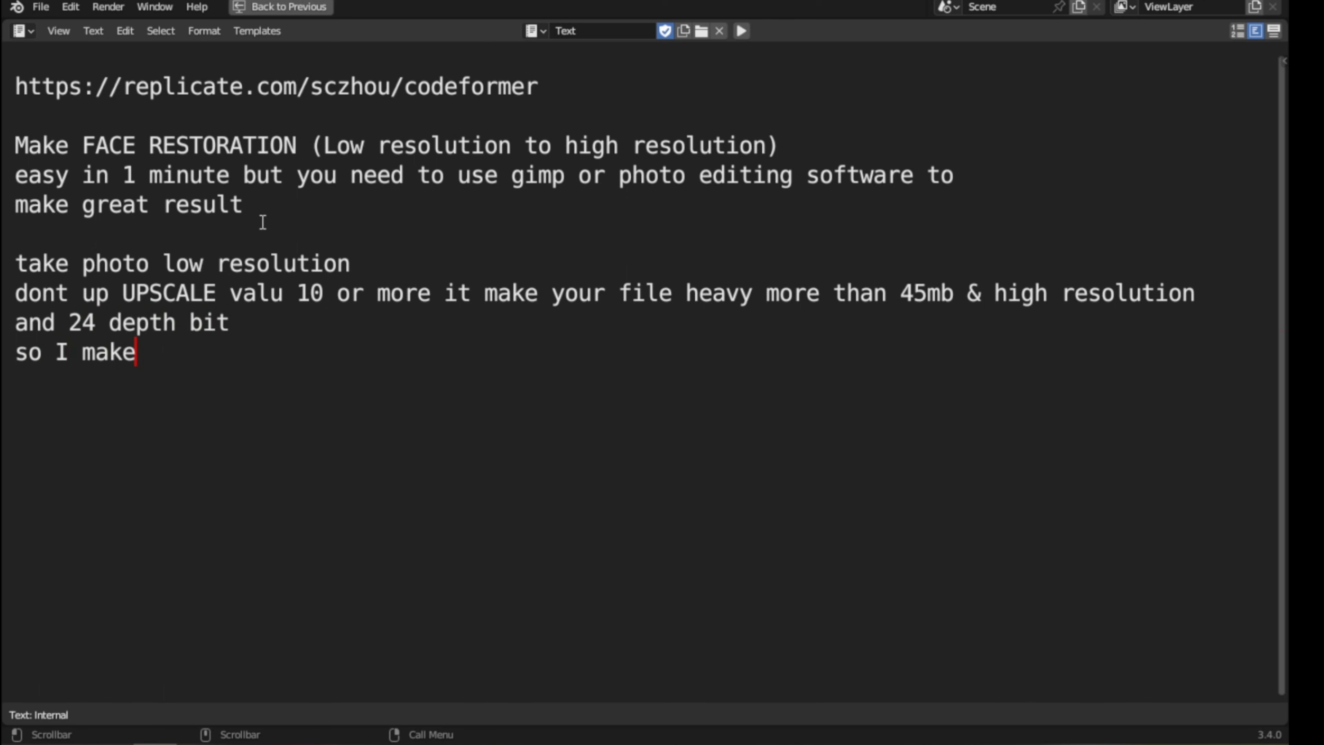
pyautogui.press('BackSpace')
pyautogui.press('BackSpace')
pyautogui.press('BackSpace')
pyautogui.press('BackSpace')
pyautogui.press('BackSpace')
pyautogui.press('BackSpace')
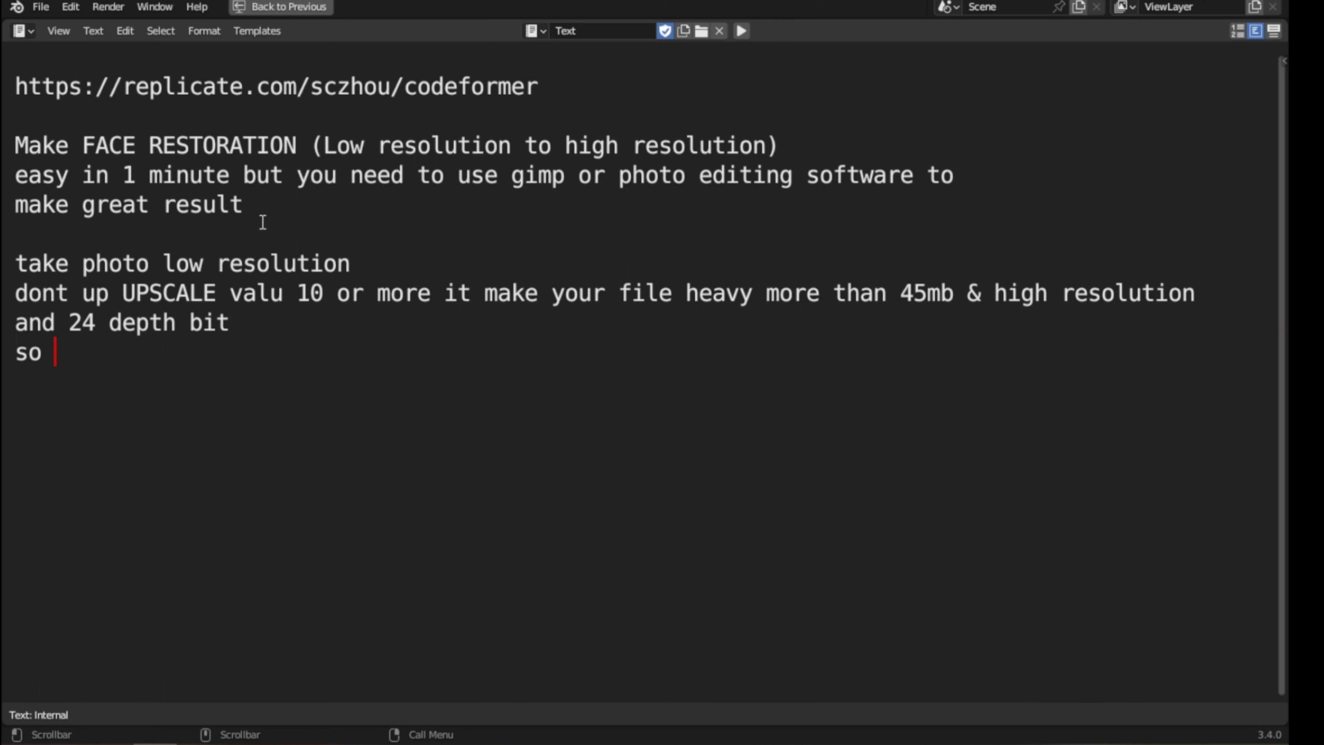
pyautogui.write('up it 3')
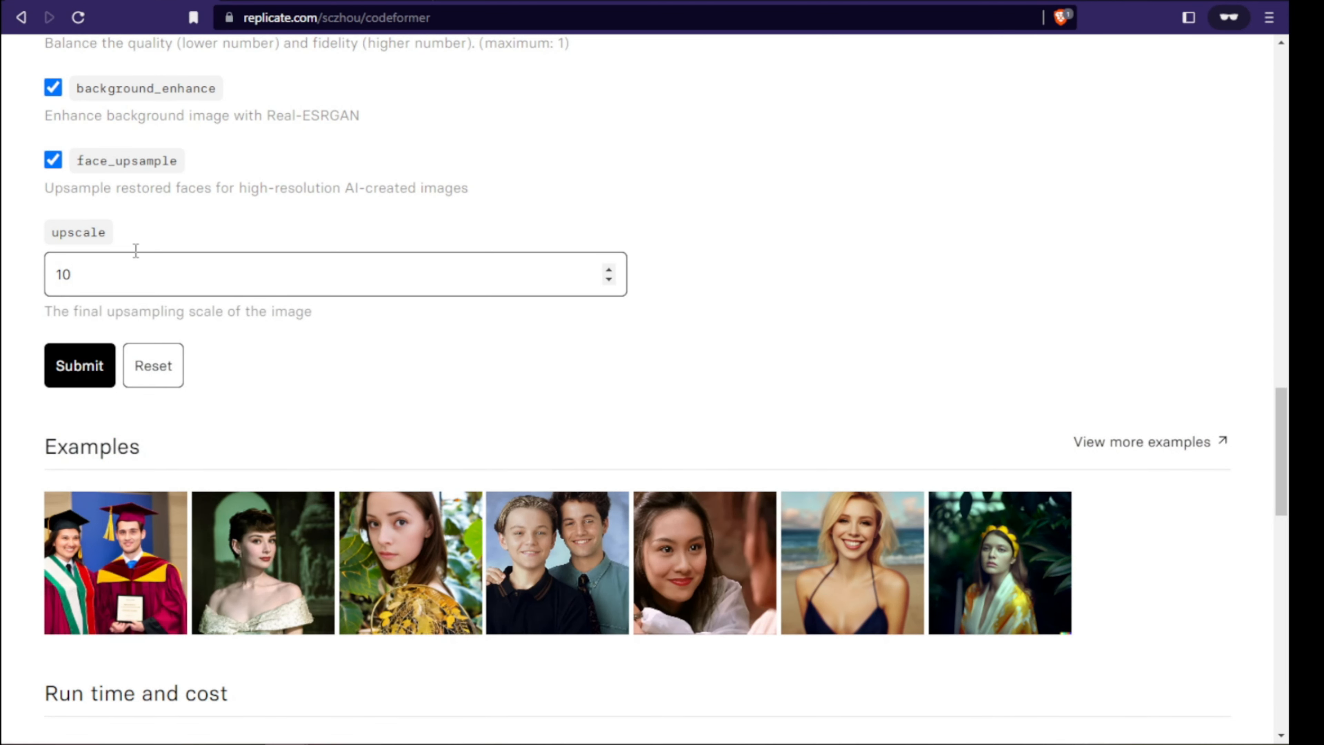
# Switch to the browser, set upscale to 3, and submit the photo for restoration.
pyautogui.moveTo(88, 284); pyautogui.dragTo(35, 264)
pyautogui.write('3')
pyautogui.scroll(3, 77, 375)
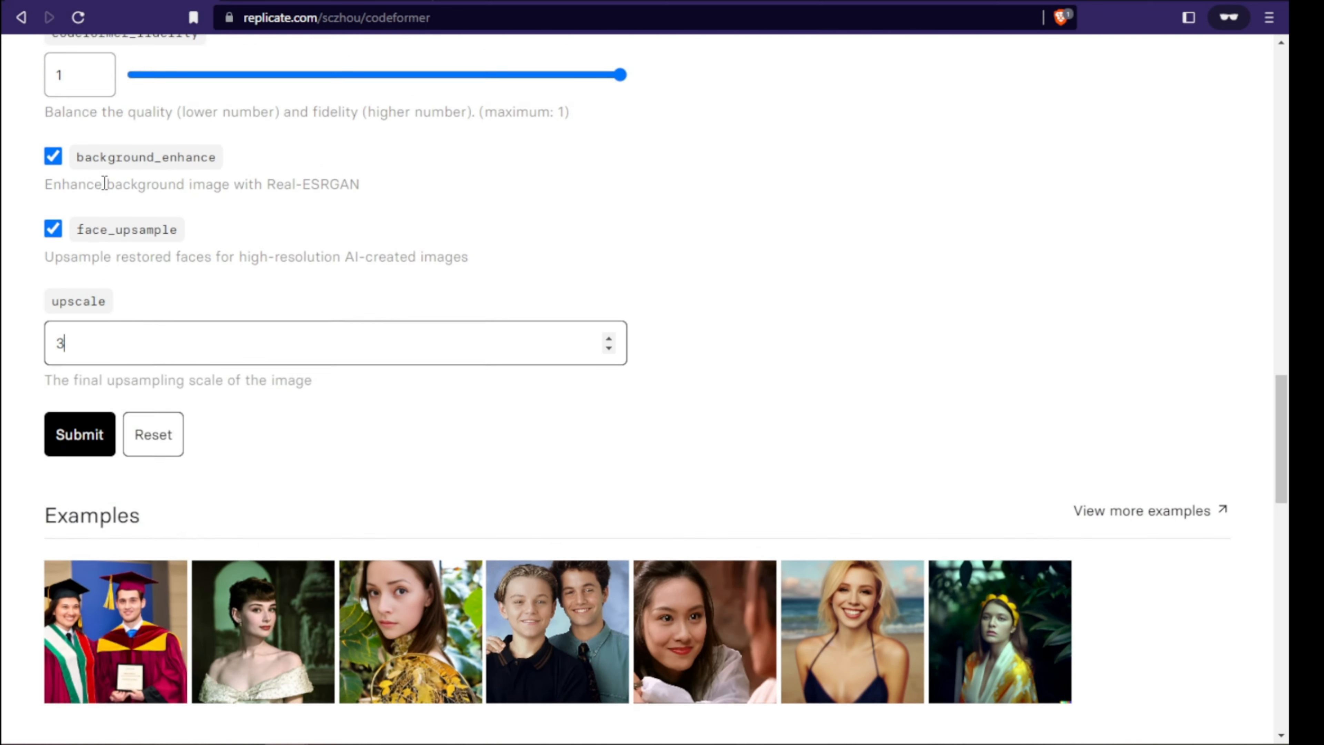
pyautogui.moveTo(621, 184); pyautogui.dragTo(715, 198)
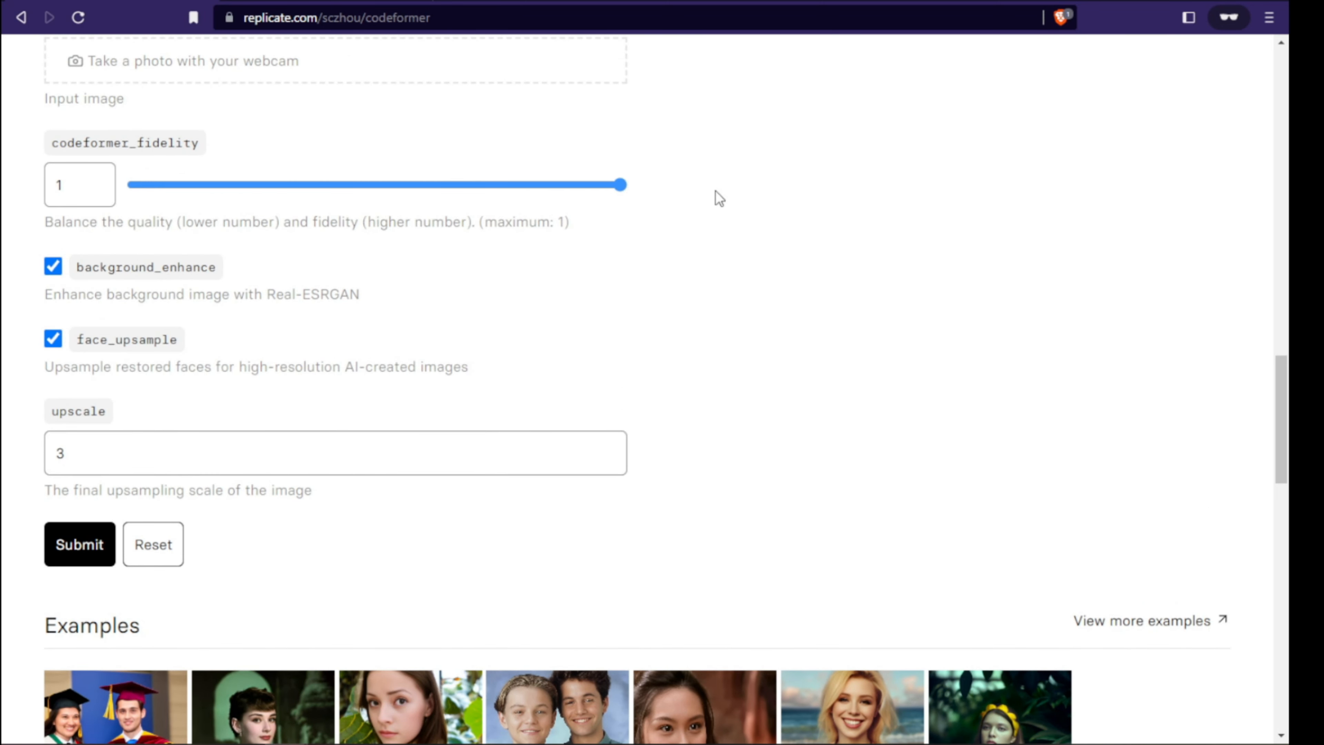
pyautogui.scroll(-5, 361, 532)
pyautogui.click(87, 292)
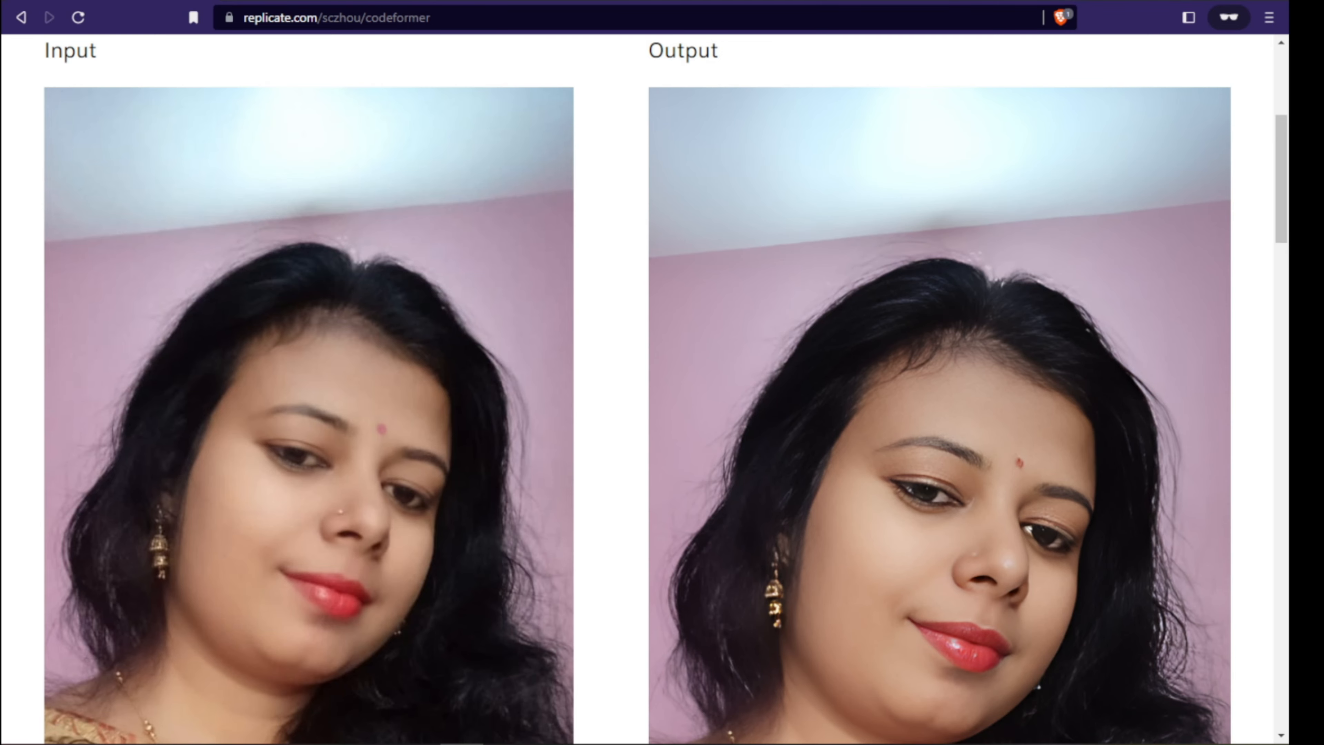
# Compare the restored output photo with the input photo and check the options offered below the output.
pyautogui.scroll(-1, 603, 458)
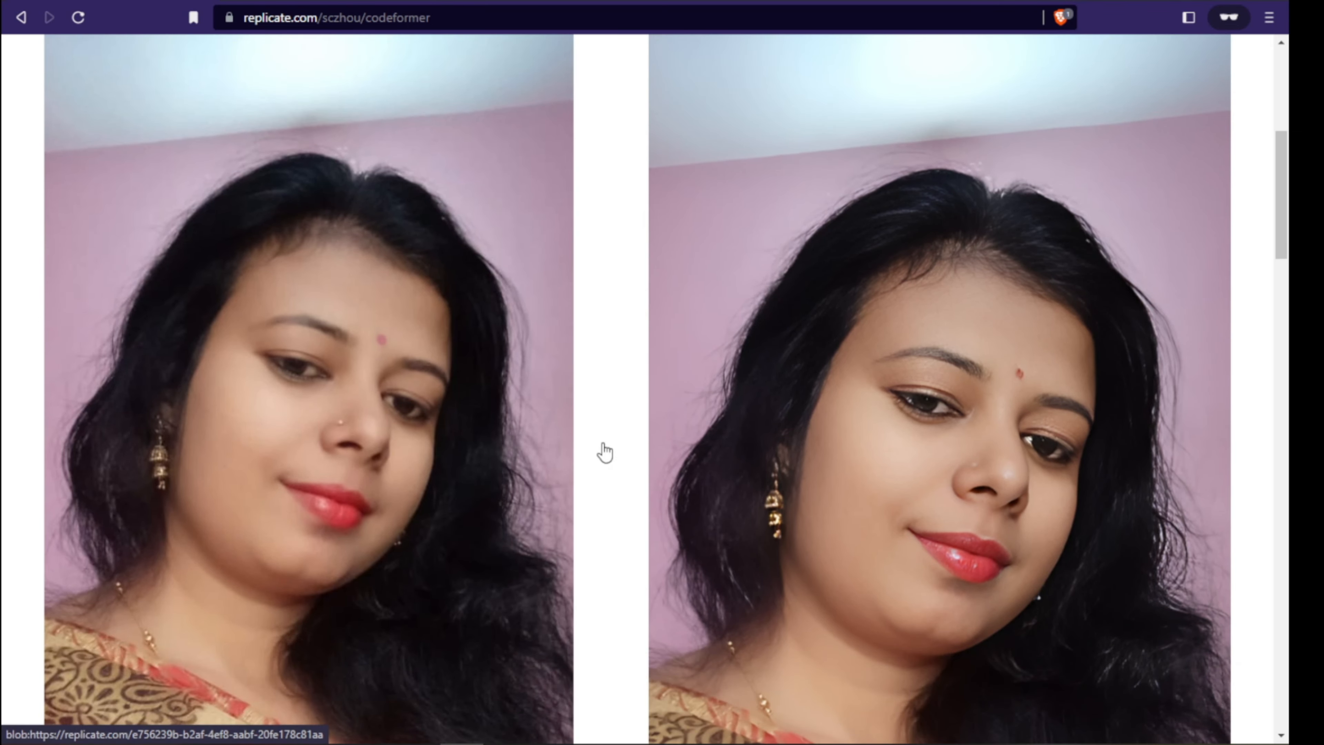
pyautogui.scroll(-8, 605, 453)
pyautogui.scroll(-10, 602, 450)
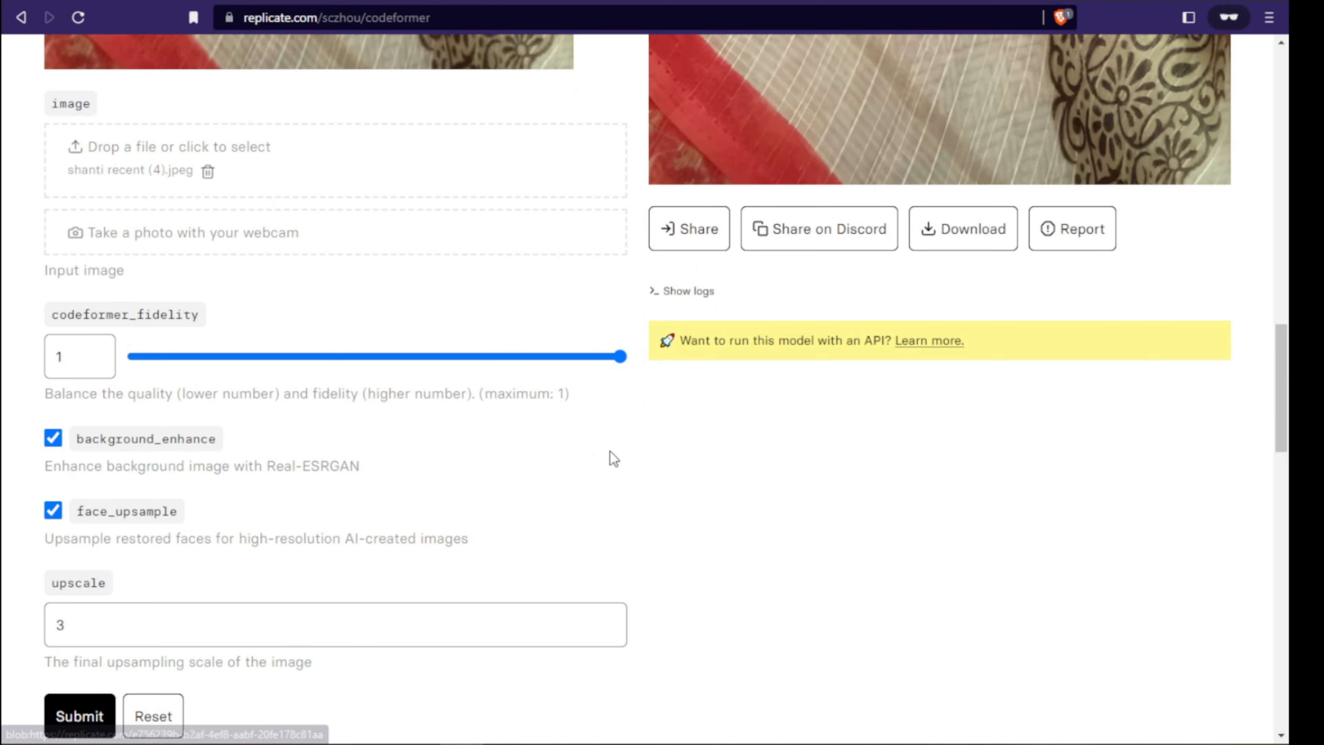
pyautogui.scroll(3, 612, 455)
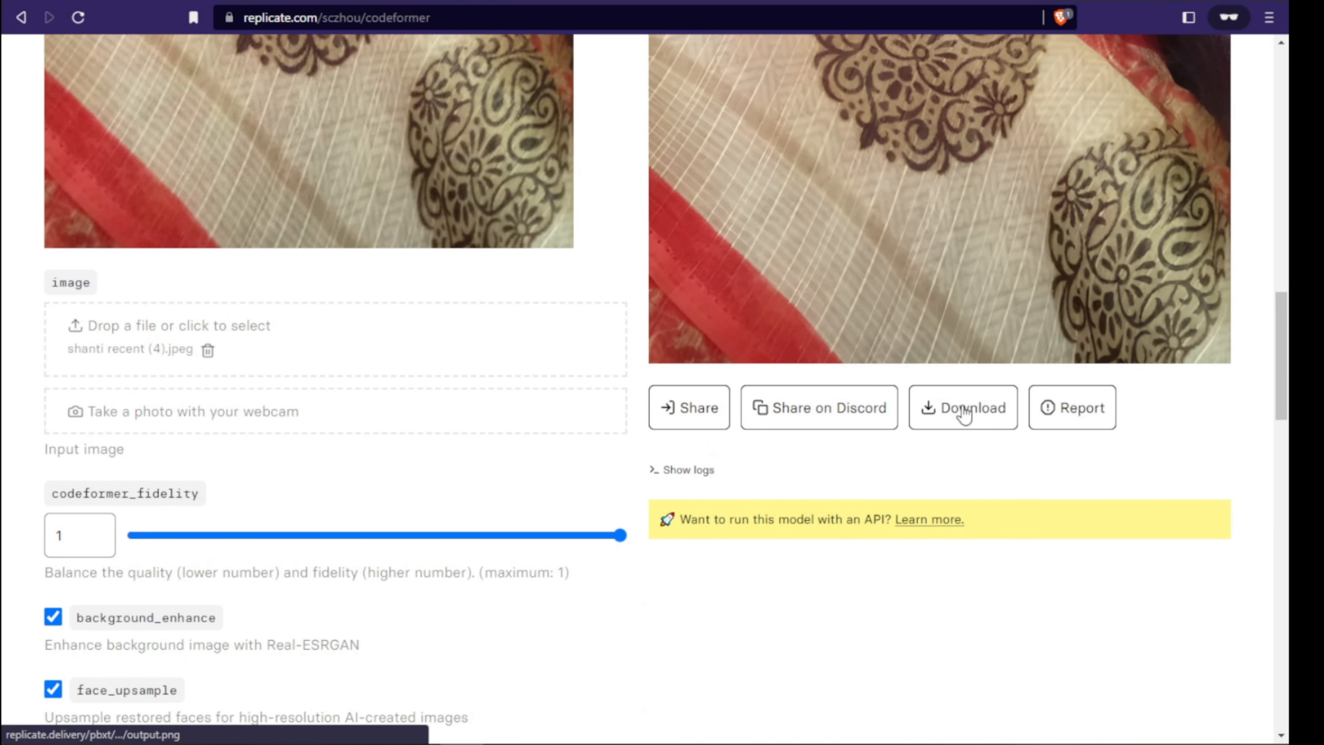
pyautogui.scroll(10, 977, 402)
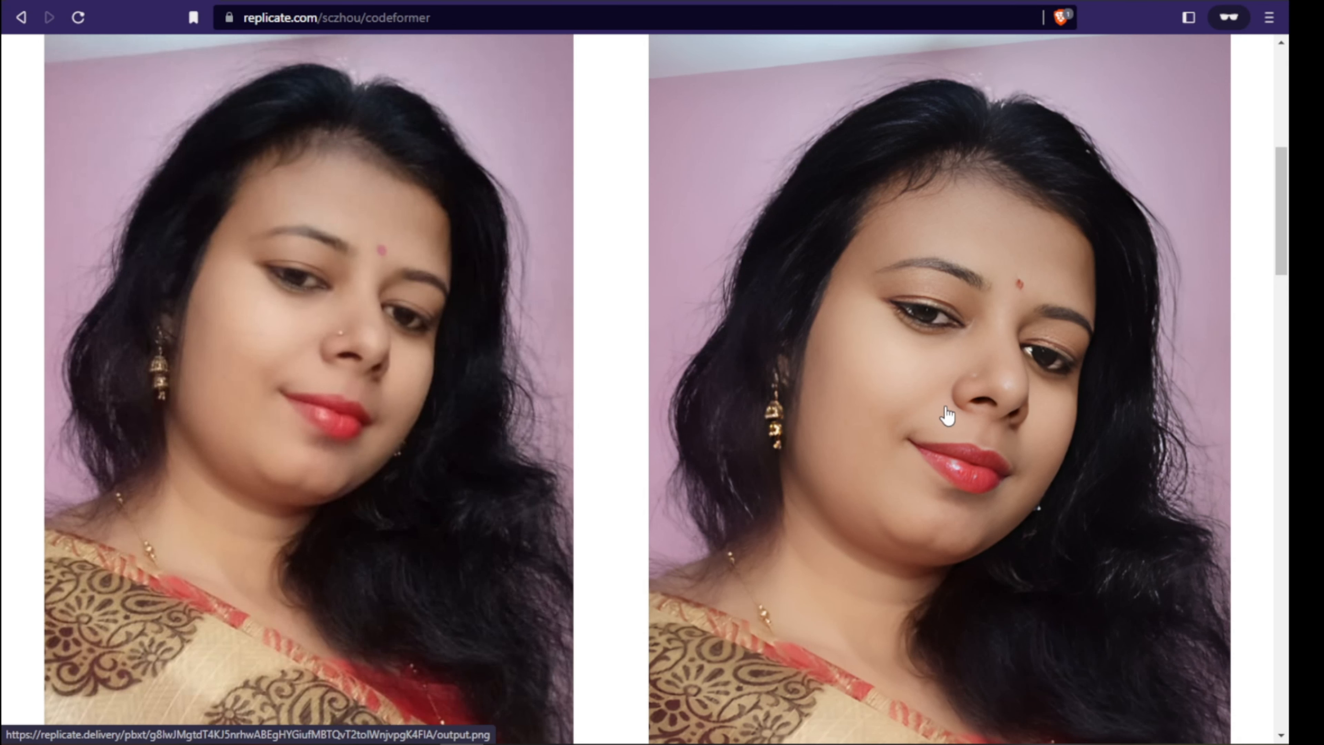
pyautogui.scroll(-2, 878, 433)
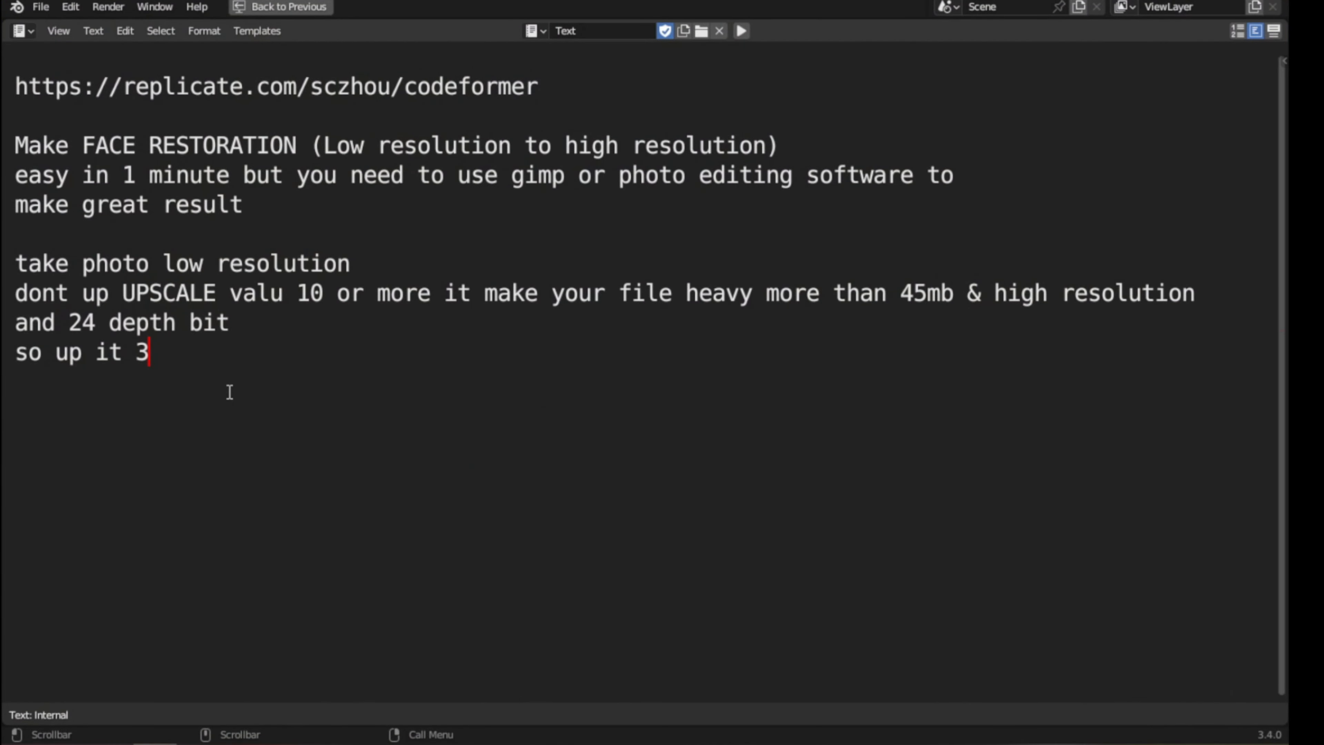
# Continue the note with the lines "but some part make it blur" and "save it".
pyautogui.press('Return')
pyautogui.write('but som')
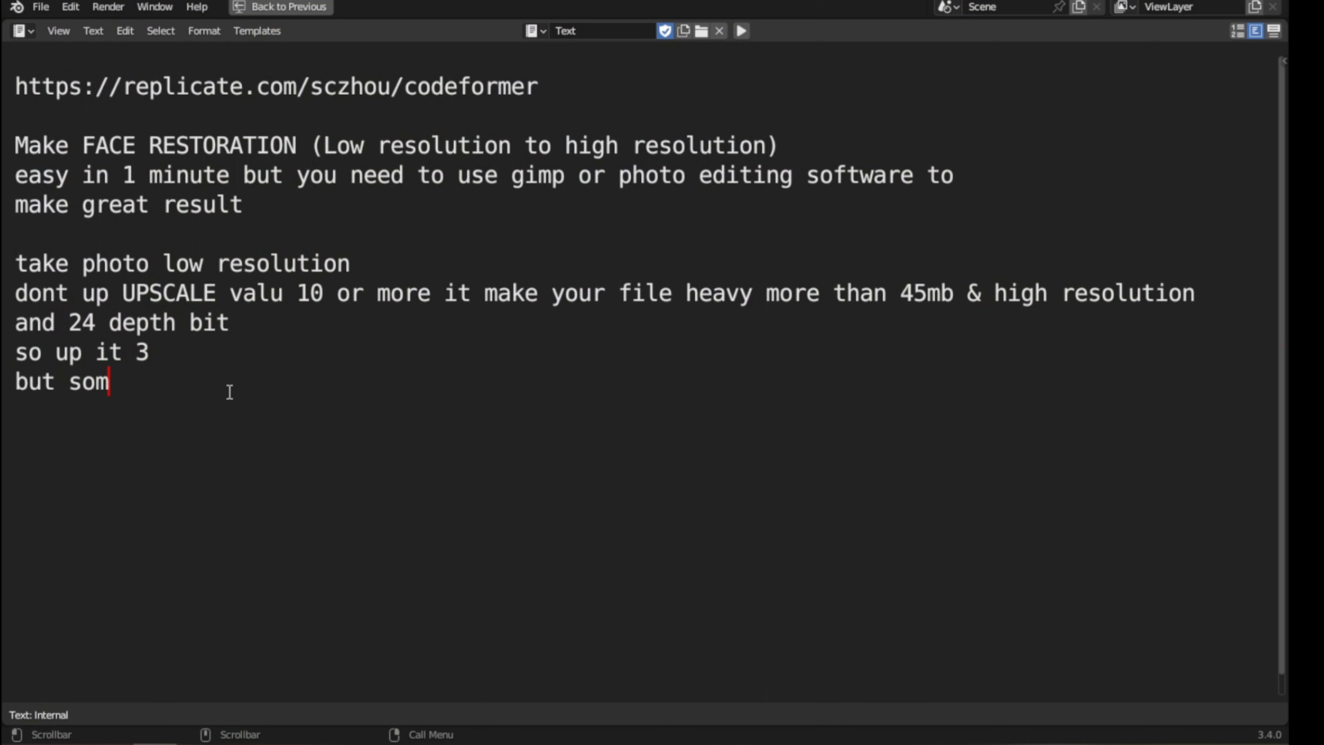
pyautogui.write('e part')
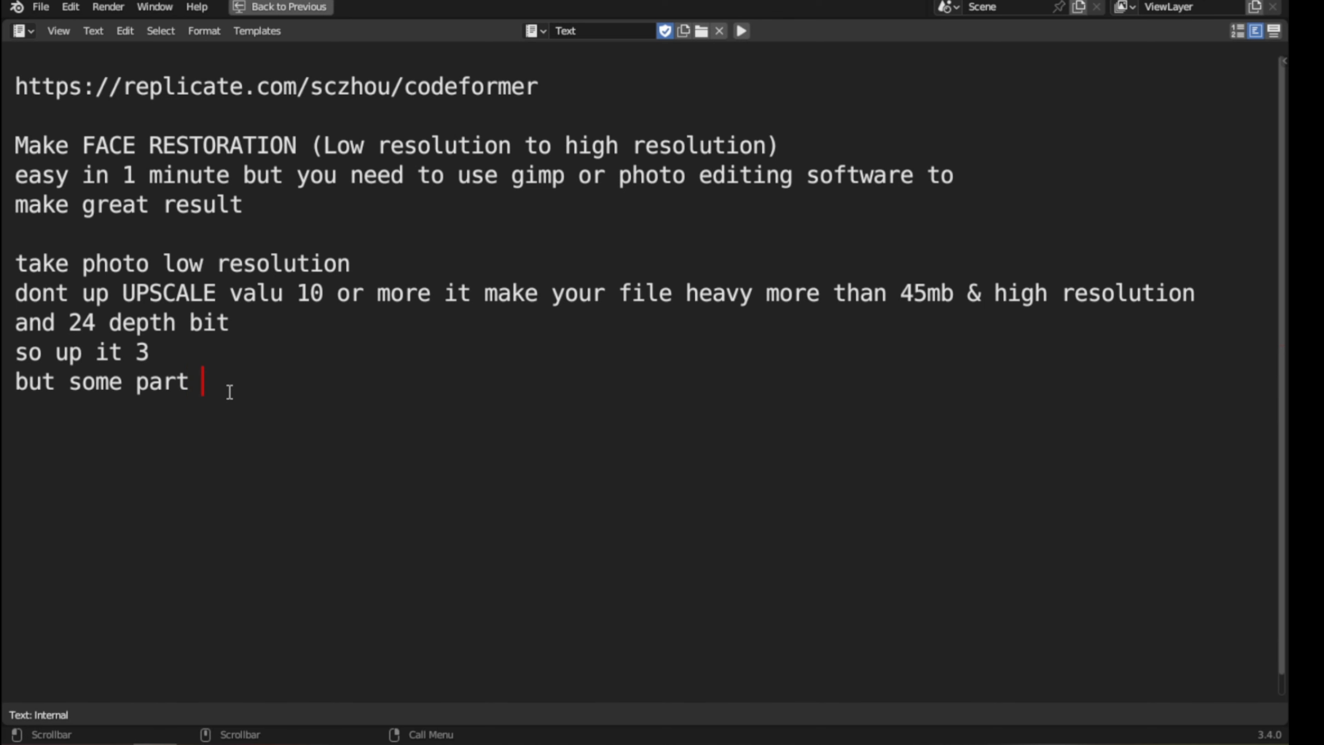
pyautogui.write('make it')
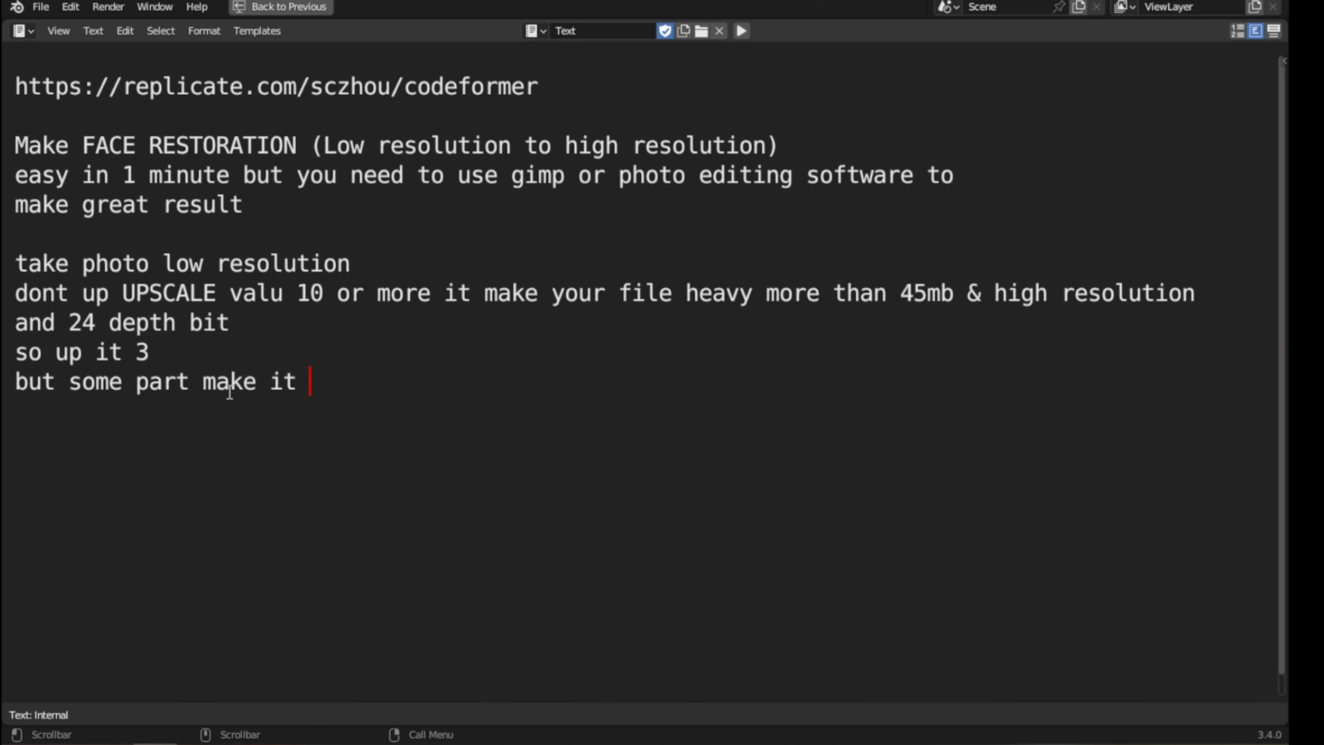
pyautogui.write(' blur')
pyautogui.press('Return')
pyautogui.write('save it')
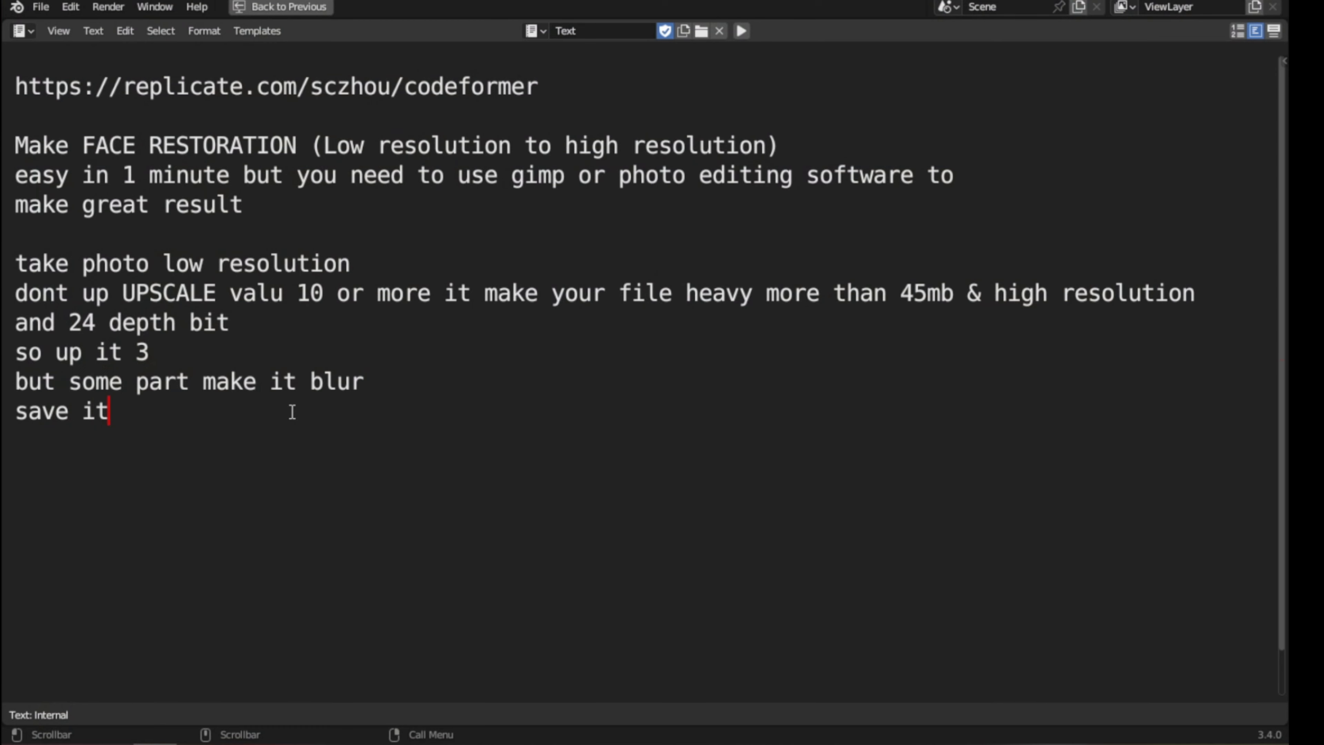
pyautogui.press('Return')
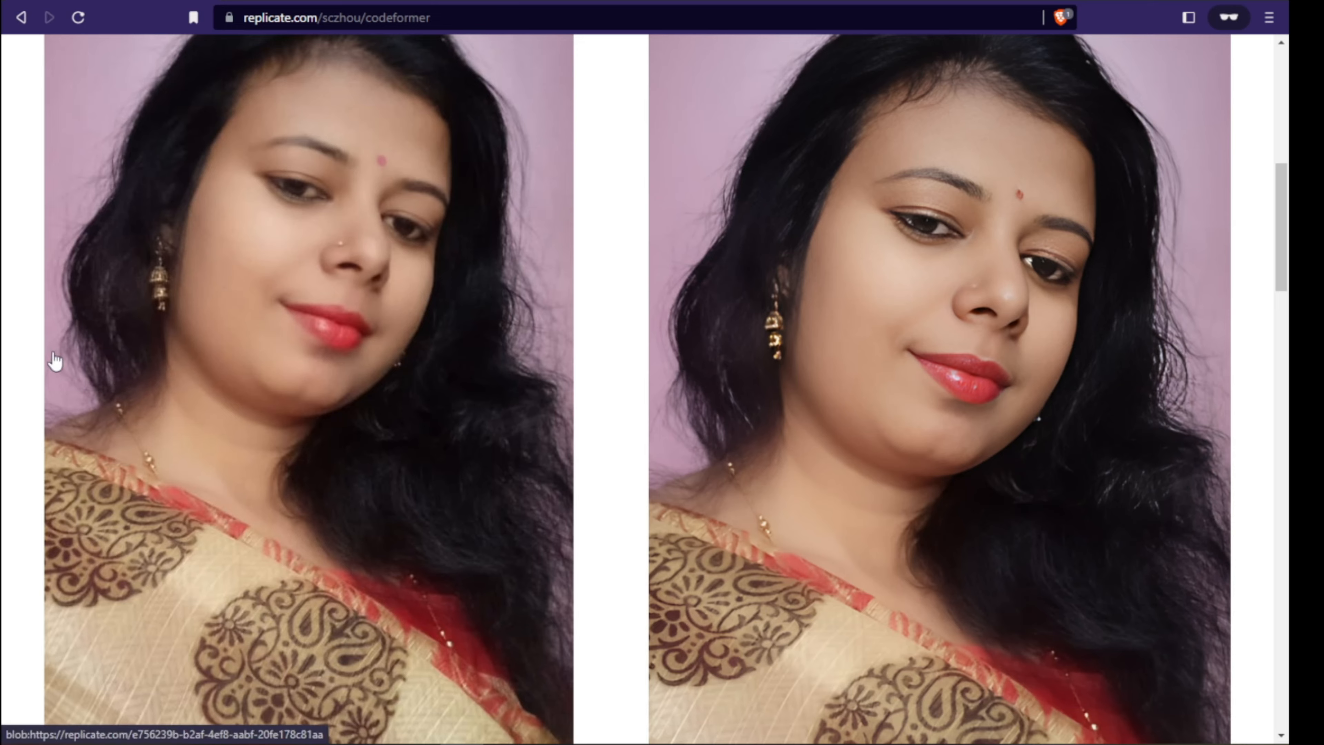
# Download the restored photo in the browser as 1.png, and add the line "take another & continue it" to the Blender note.
pyautogui.scroll(-10, 834, 521)
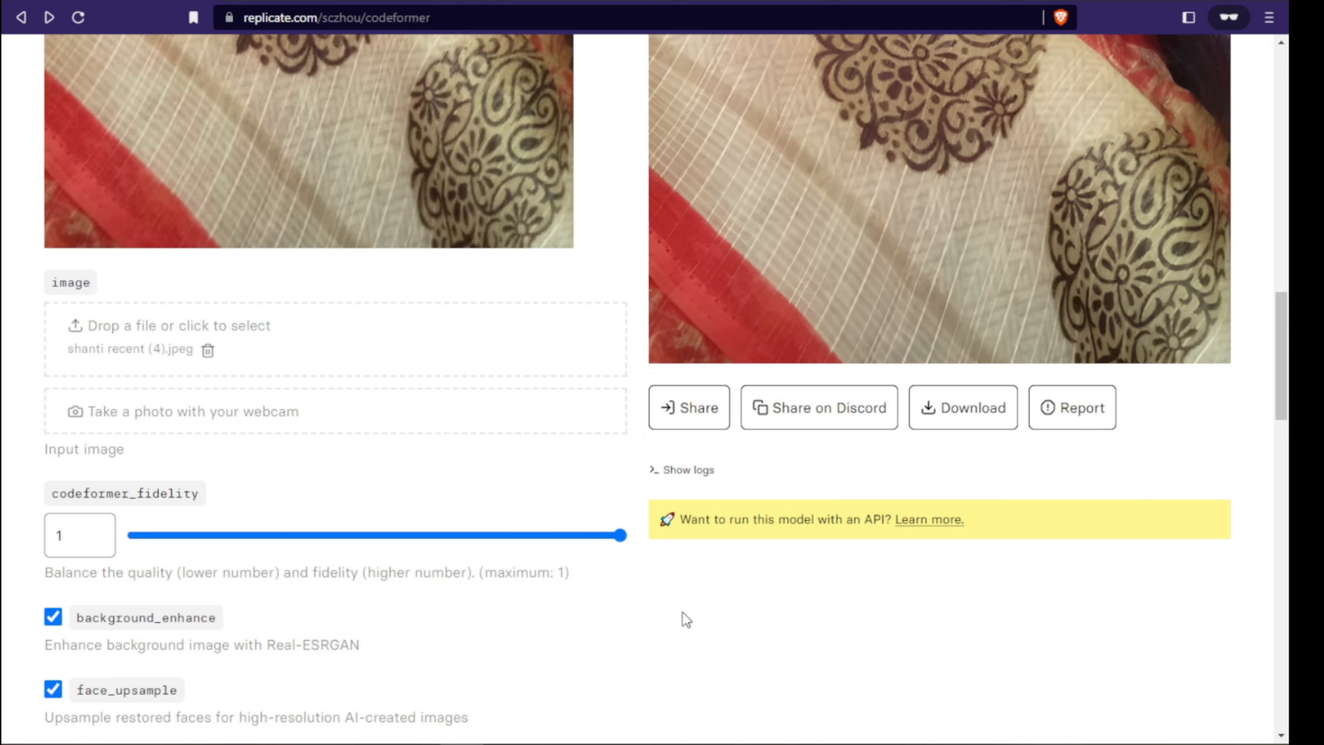
pyautogui.click(971, 408)
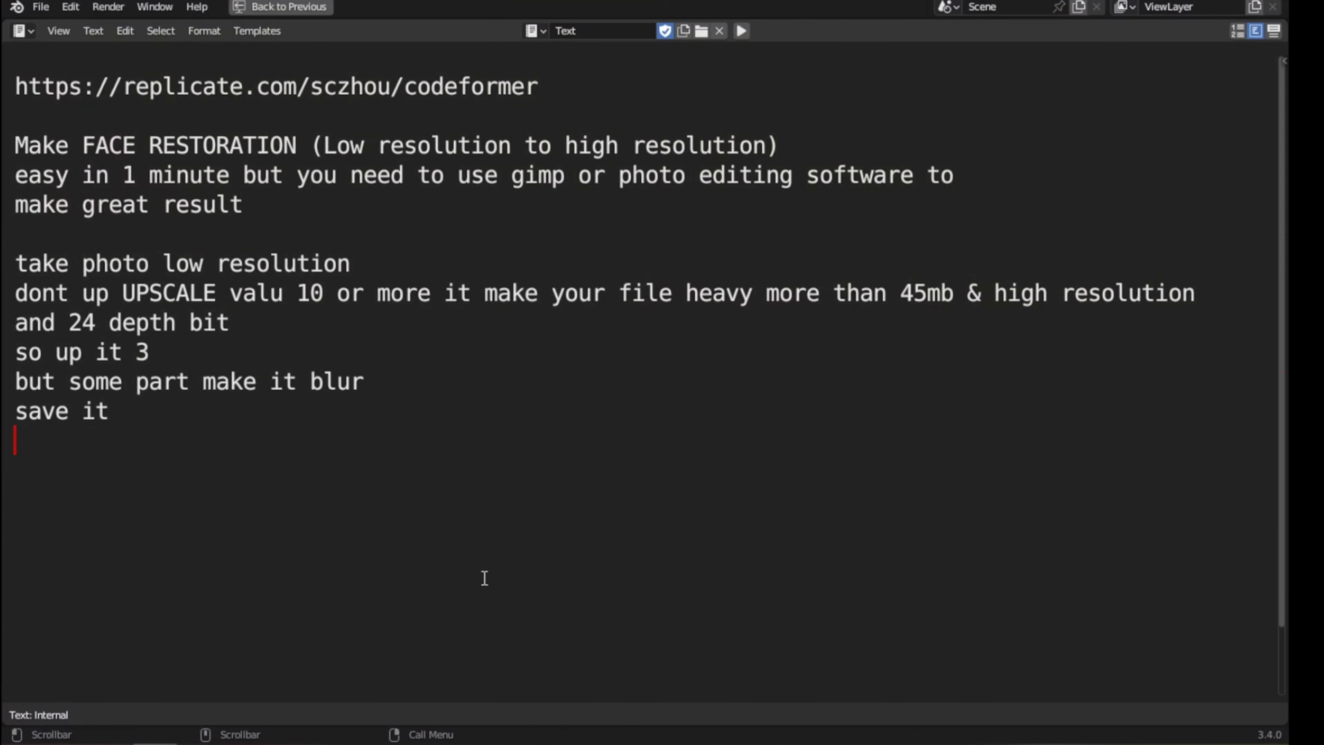
pyautogui.write('take another')
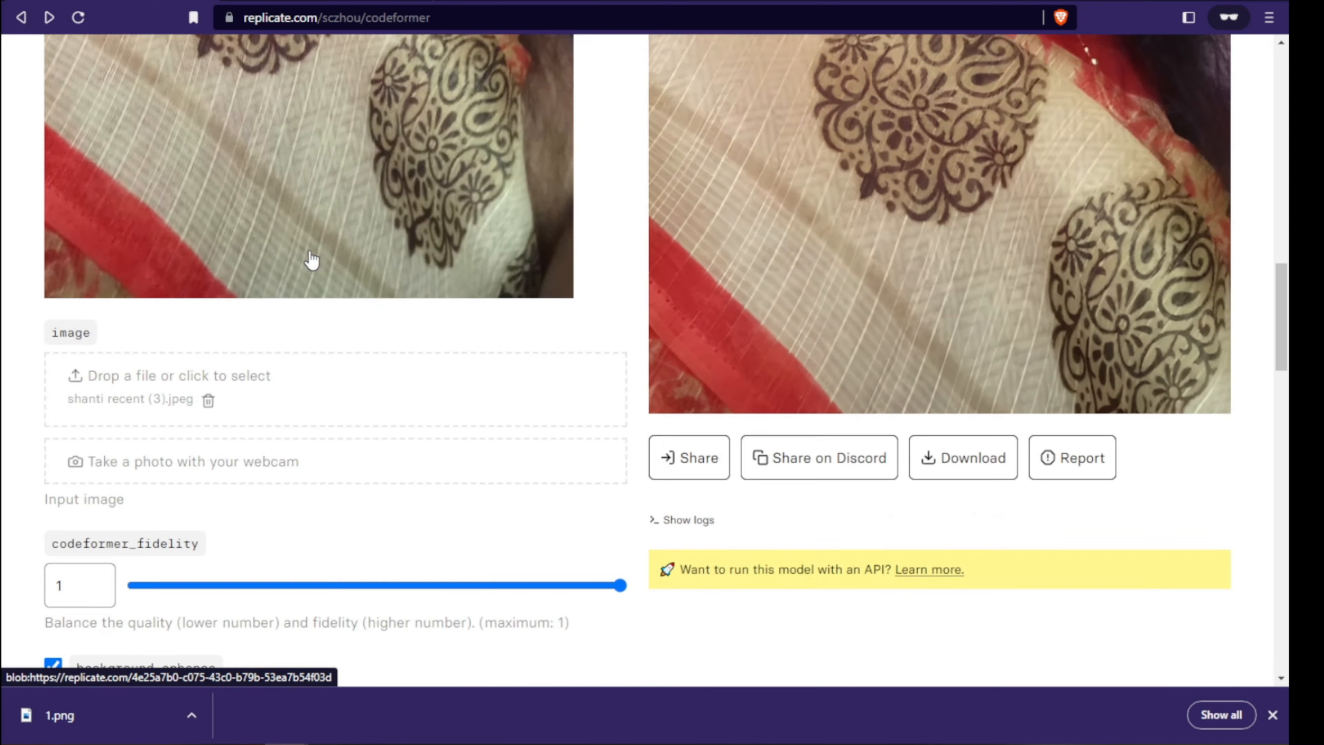
# Switch to the browser and submit the second portrait, the file numbered (3), for restoration with upscale 3.
pyautogui.scroll(-5, 310, 261)
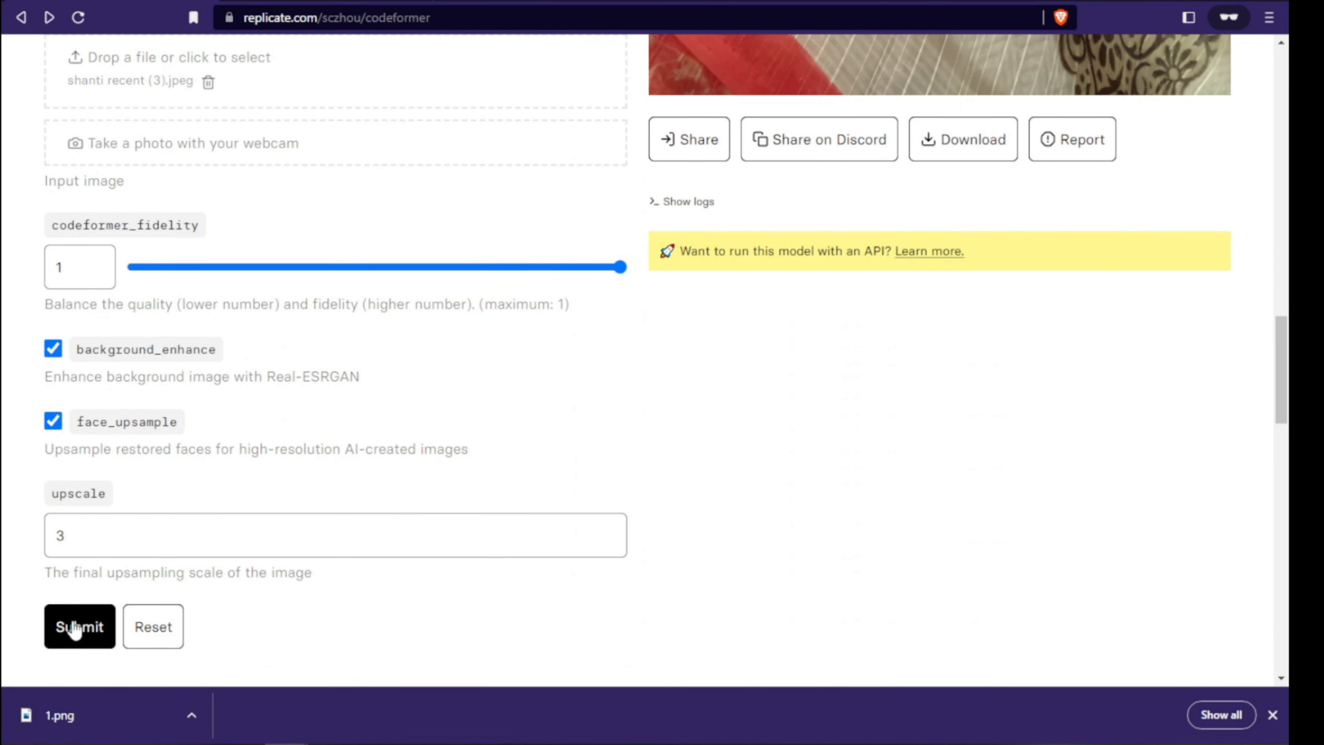
pyautogui.scroll(-5, 76, 628)
pyautogui.click(83, 360)
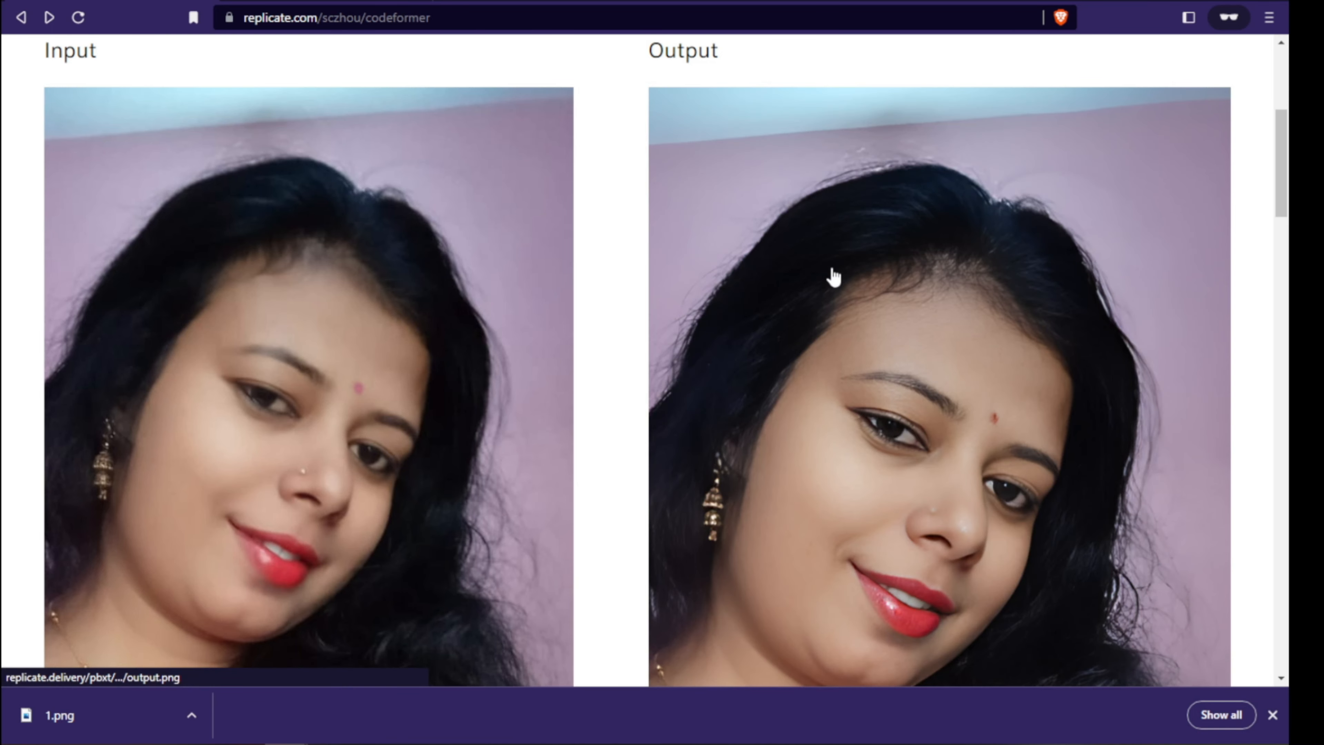
# Compare the second portrait's input and output, download the restored photo as 2.png, and return to the CodeFormer page.
pyautogui.scroll(-2, 810, 275)
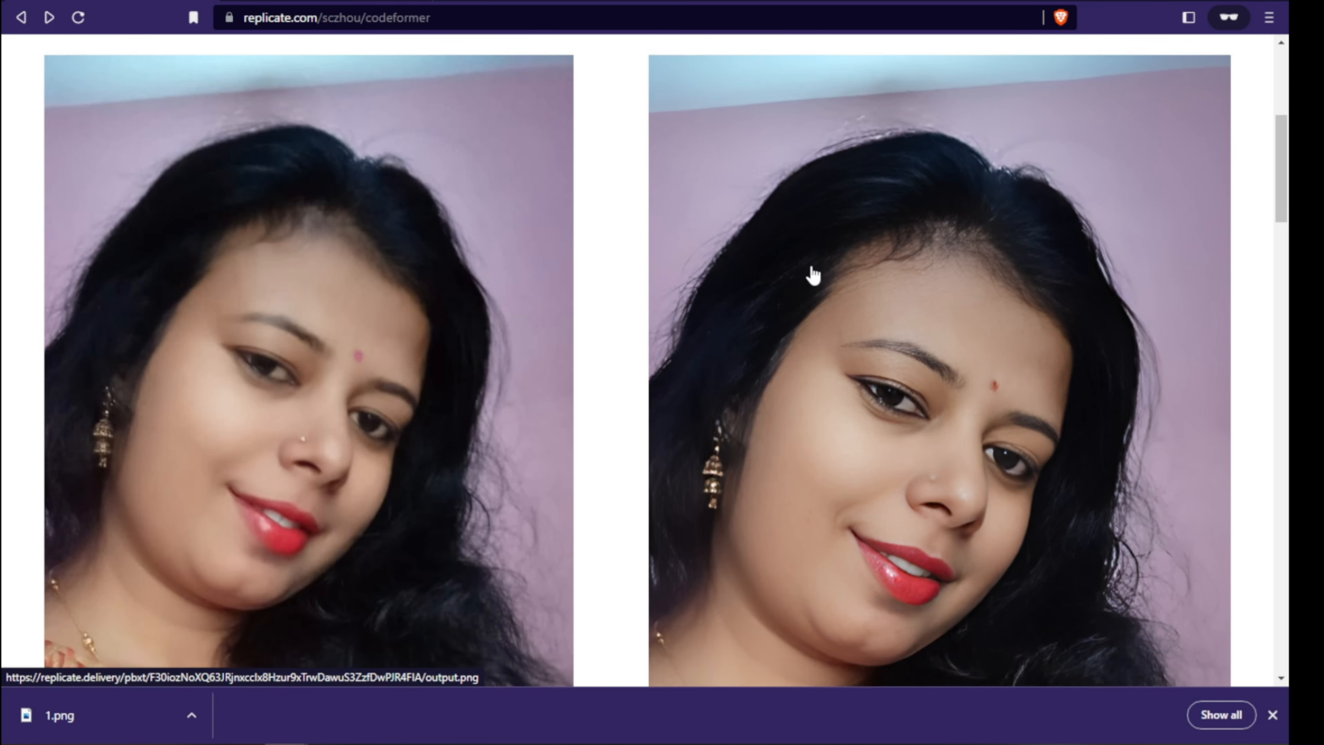
pyautogui.scroll(-4, 811, 274)
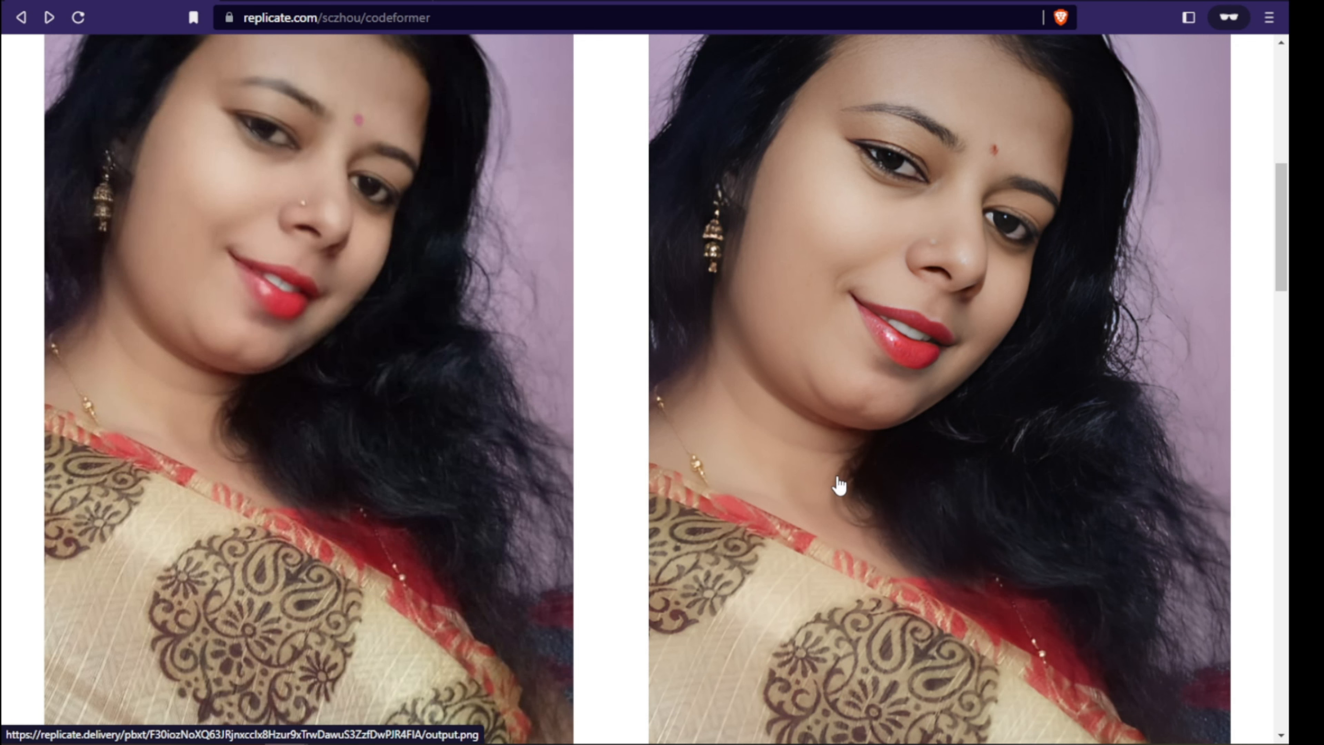
pyautogui.scroll(-15, 839, 484)
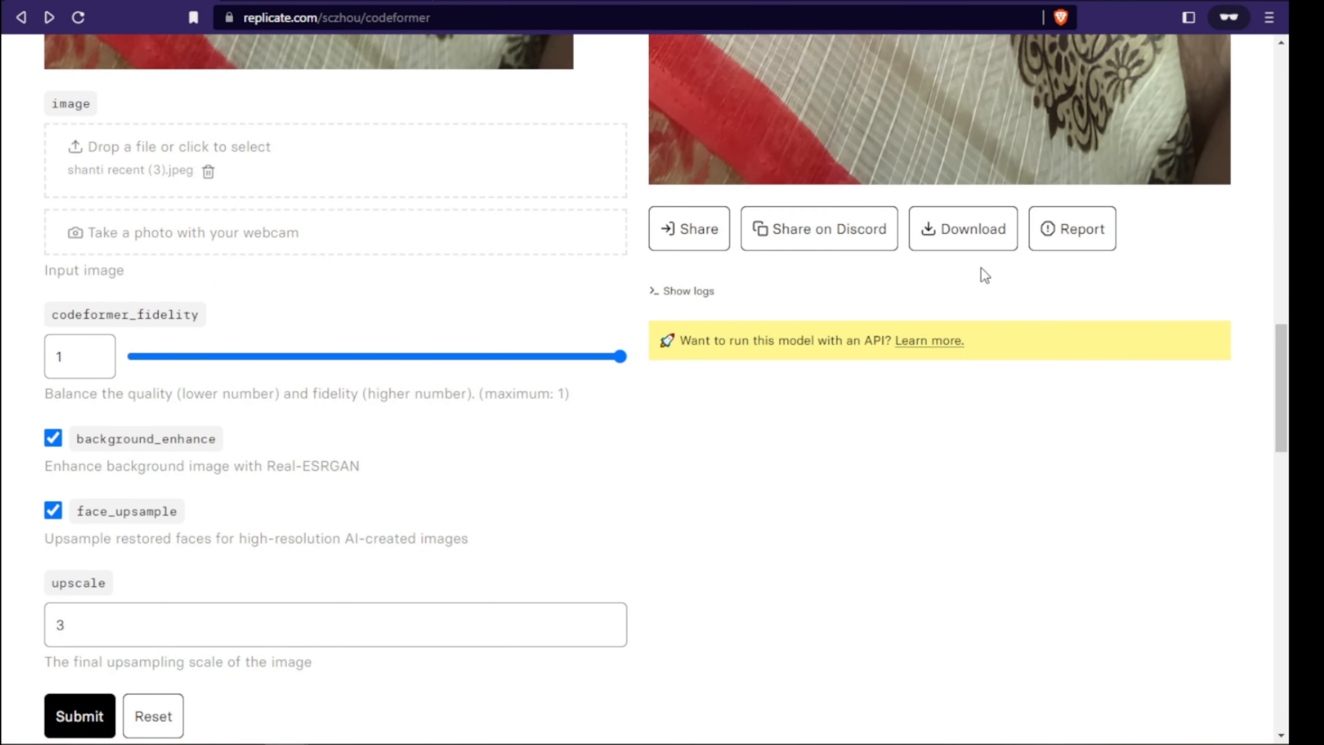
pyautogui.click(956, 240)
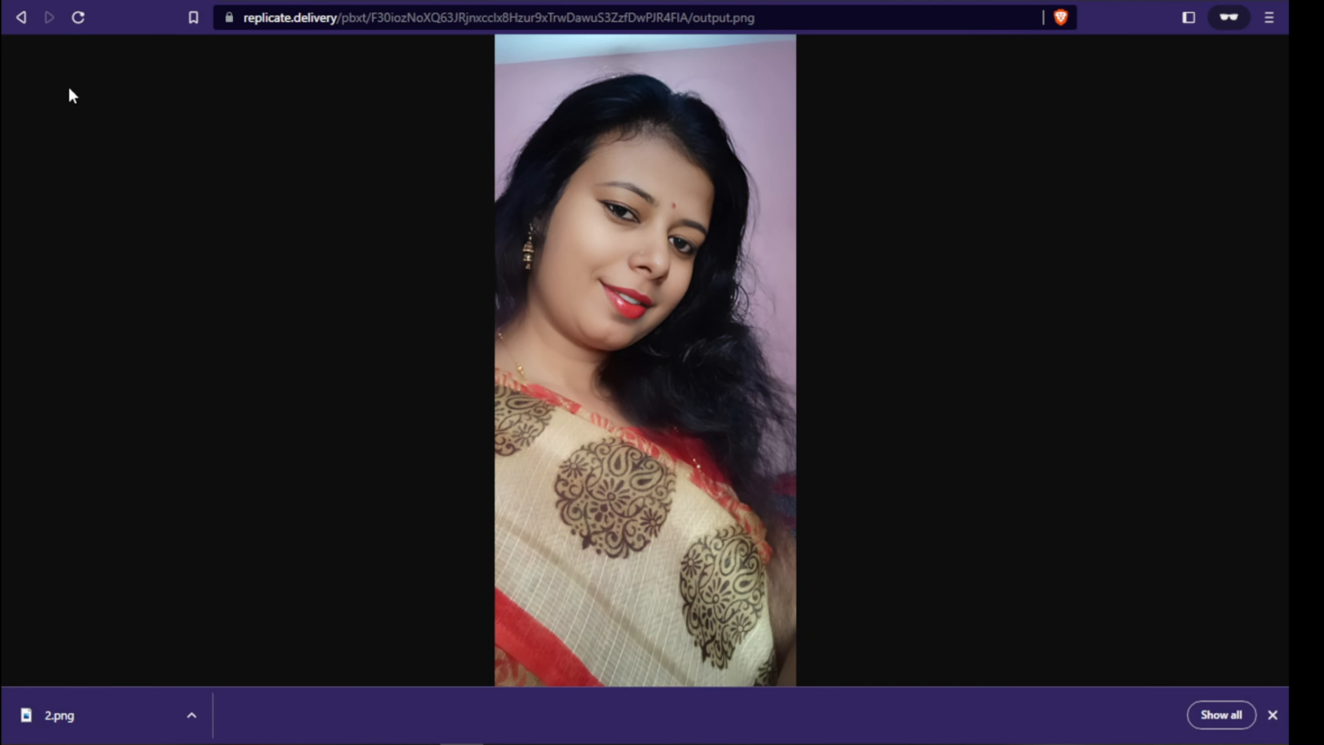
pyautogui.click(21, 17)
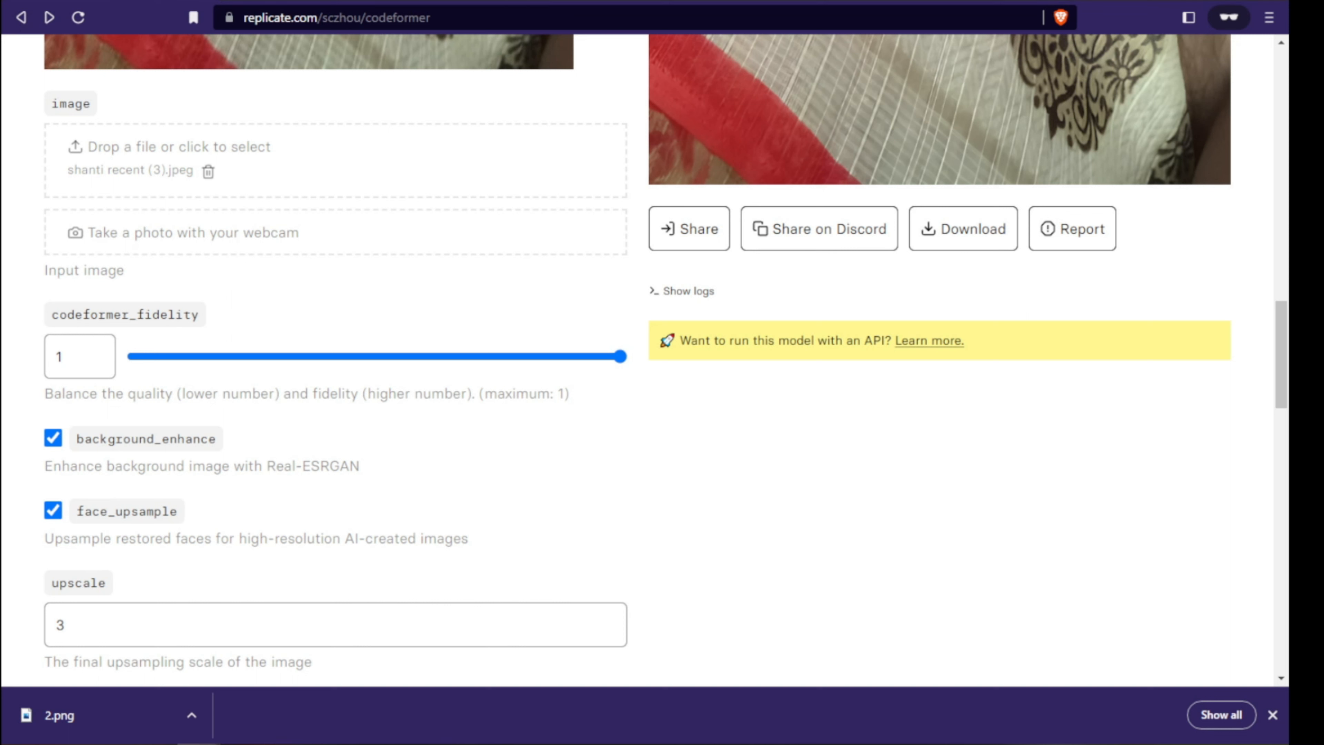
# Load the pink-sari portrait, the file numbered (2), as the input image and submit it for restoration with upscale 3.
pyautogui.moveTo(224, 188); pyautogui.dragTo(282, 185)
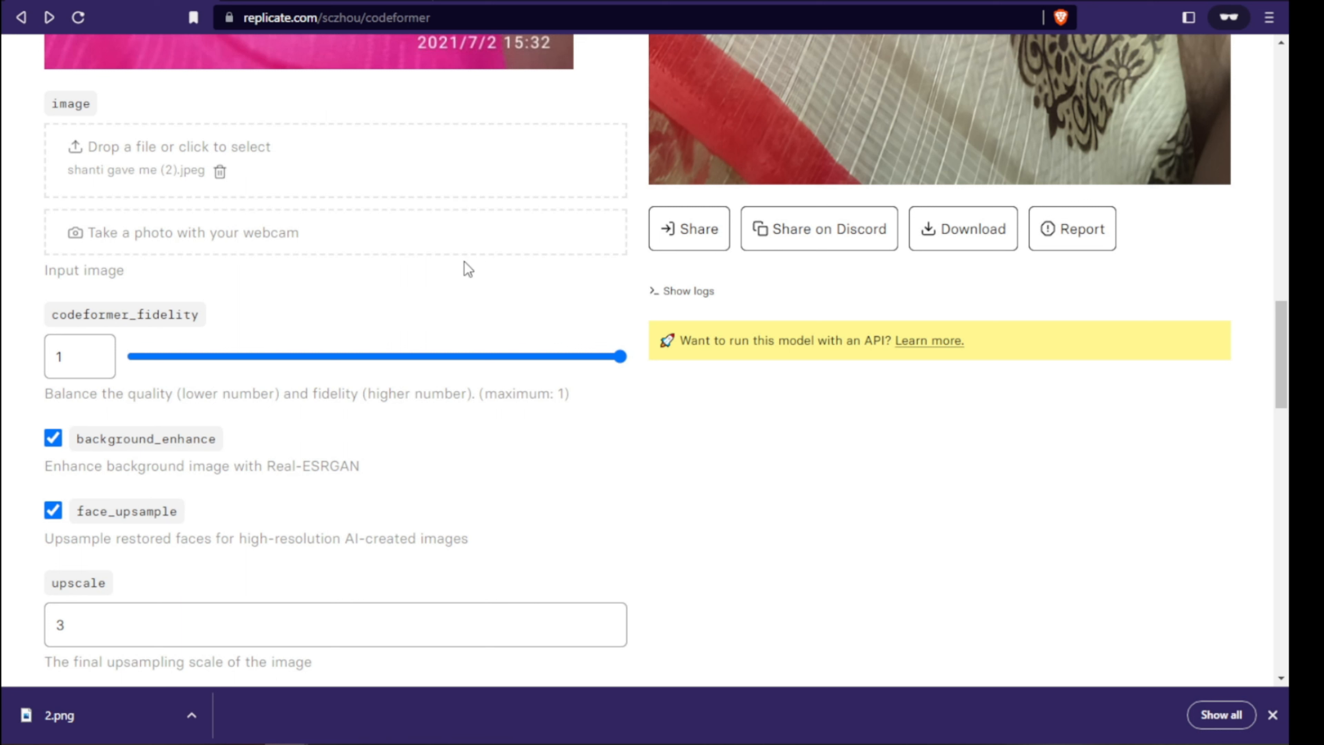
pyautogui.scroll(2, 464, 262)
pyautogui.scroll(10, 465, 262)
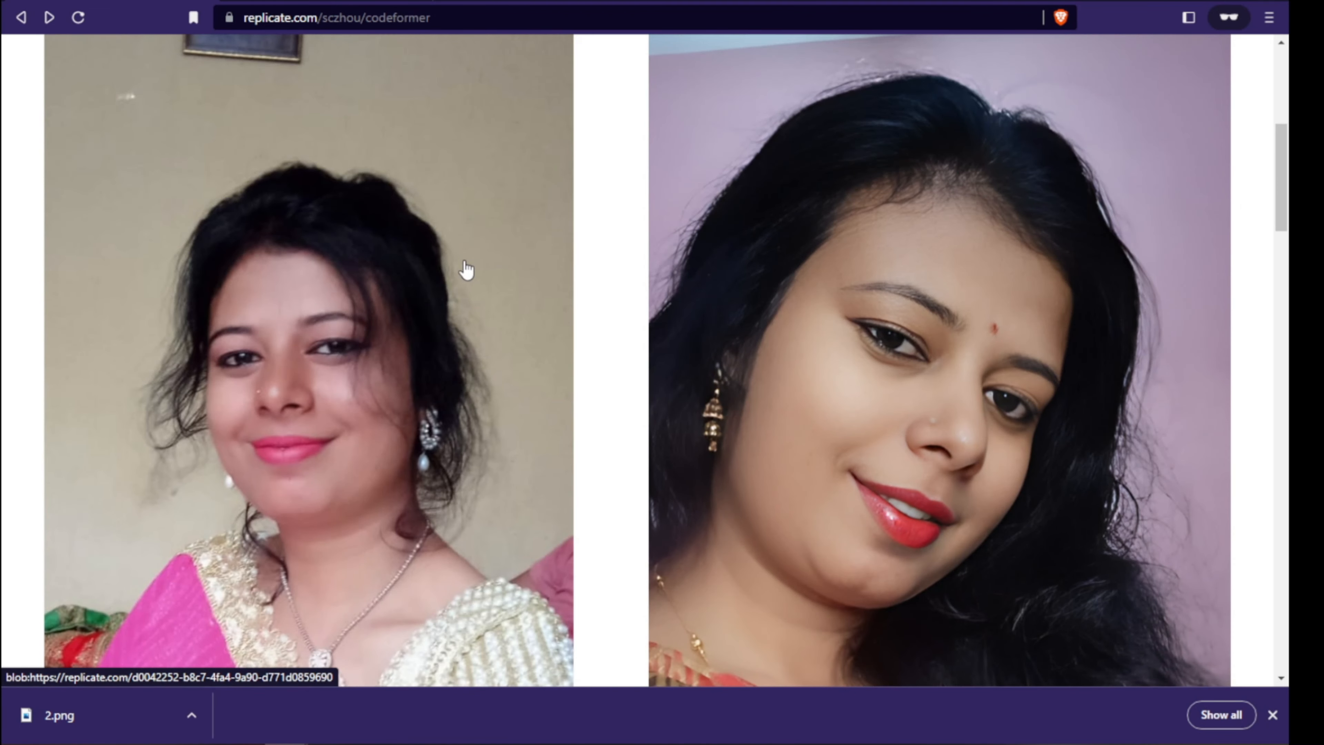
pyautogui.scroll(-4, 466, 270)
pyautogui.scroll(-20, 466, 270)
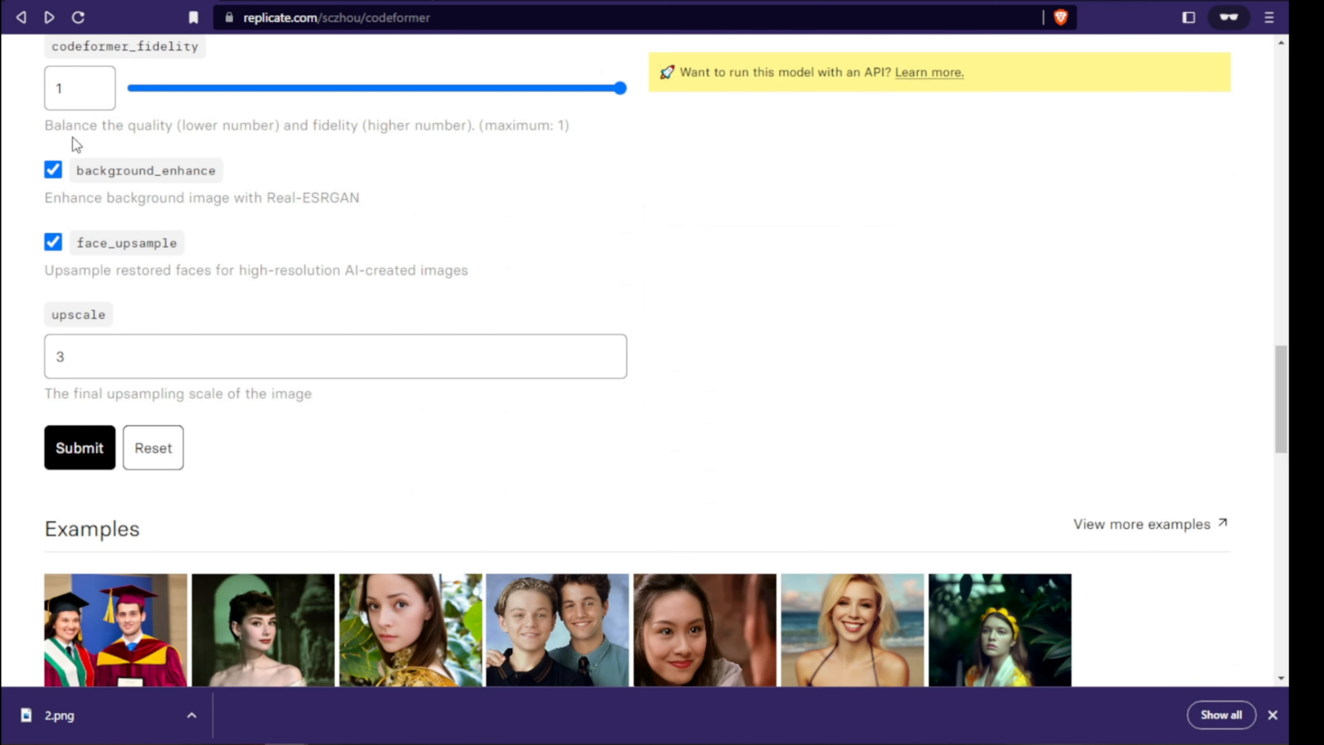
pyautogui.click(83, 454)
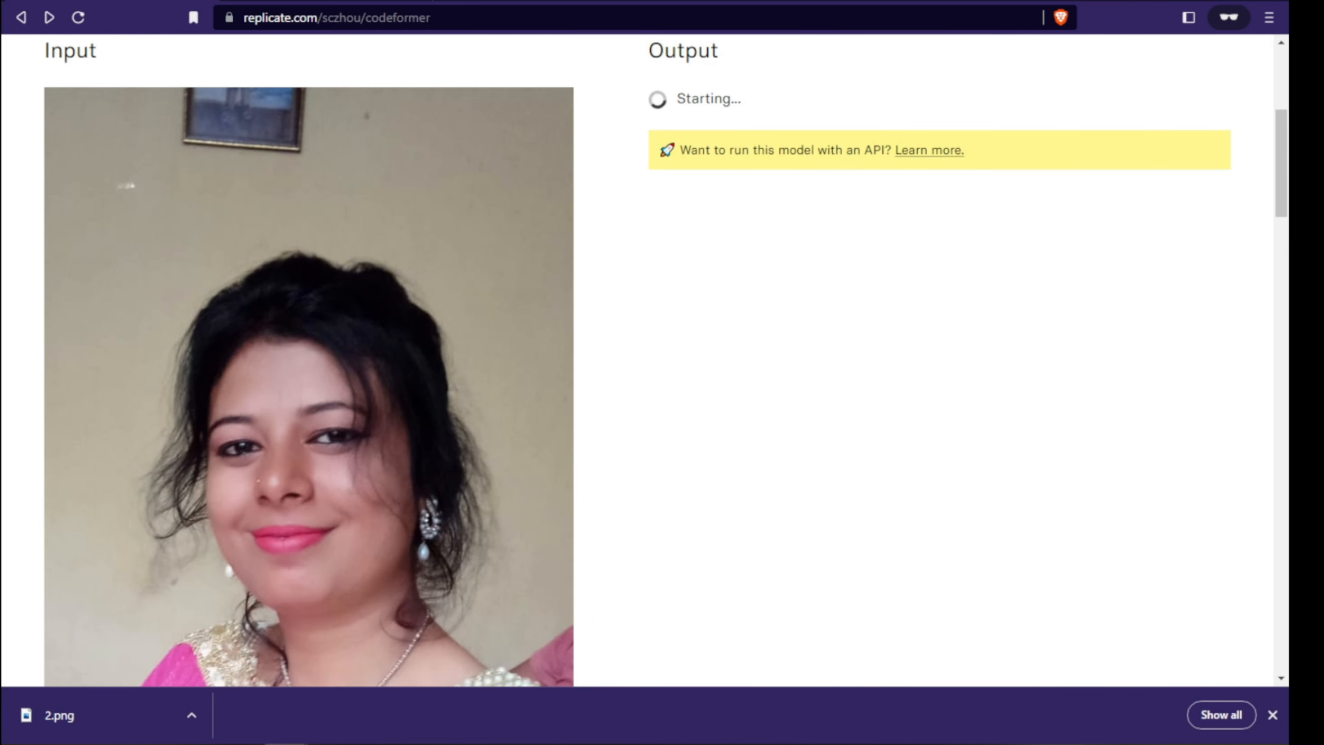
pyautogui.click(1272, 714)
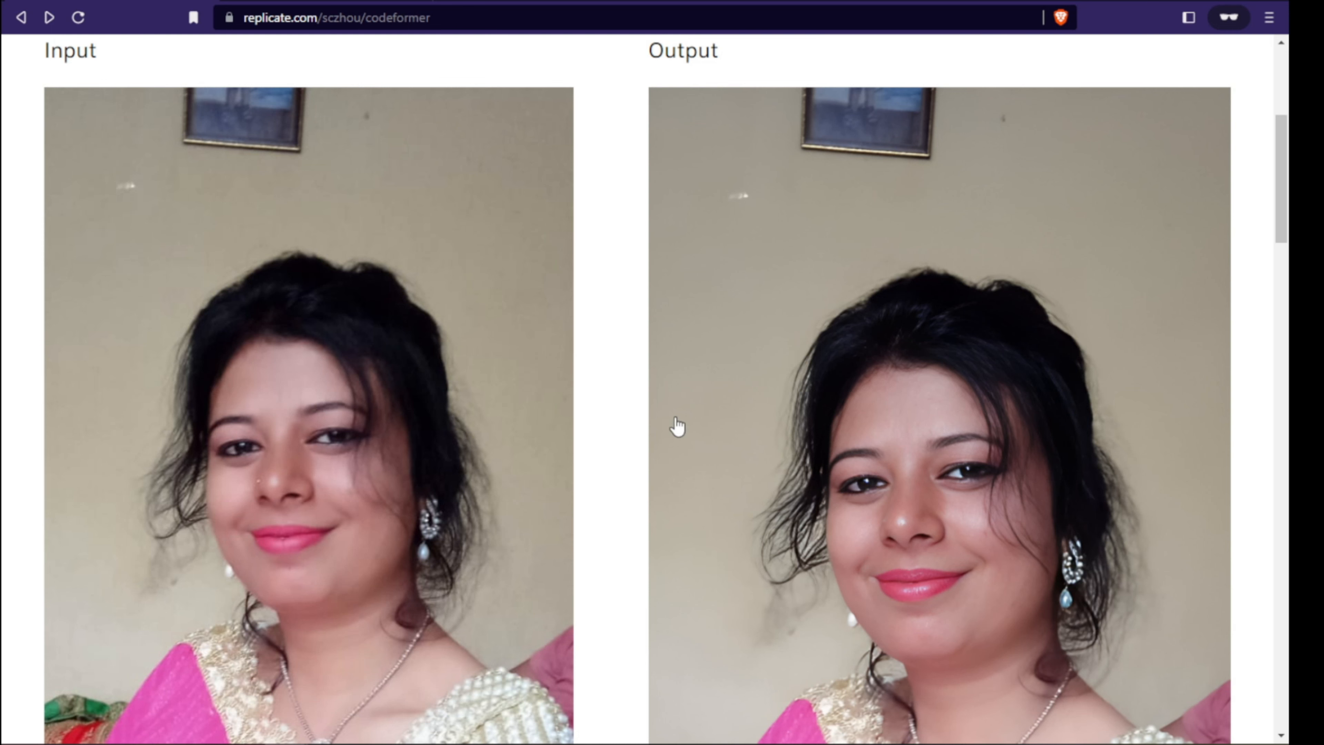
# Compare the pink-sari portrait's input and output, download the restored photo, and return to the CodeFormer page.
pyautogui.scroll(-2, 641, 396)
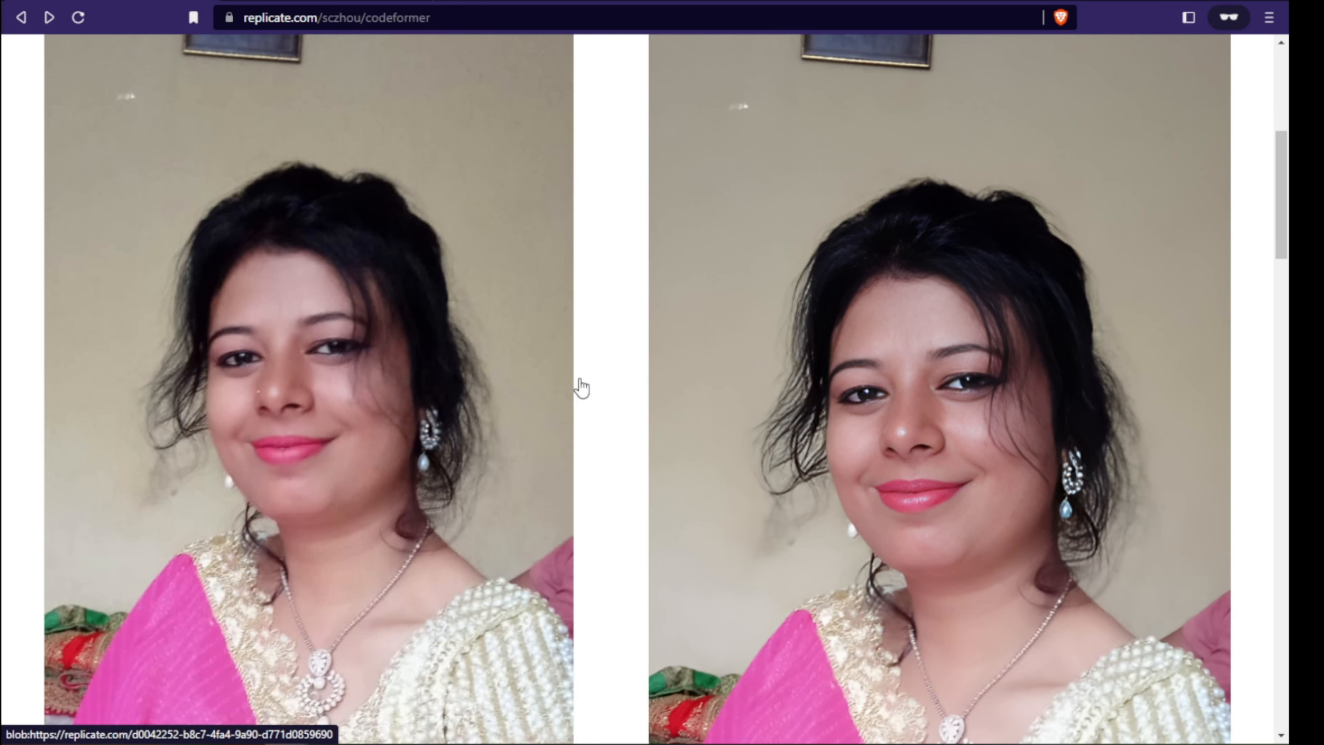
pyautogui.scroll(-7, 581, 387)
pyautogui.scroll(7, 583, 386)
pyautogui.scroll(-10, 579, 380)
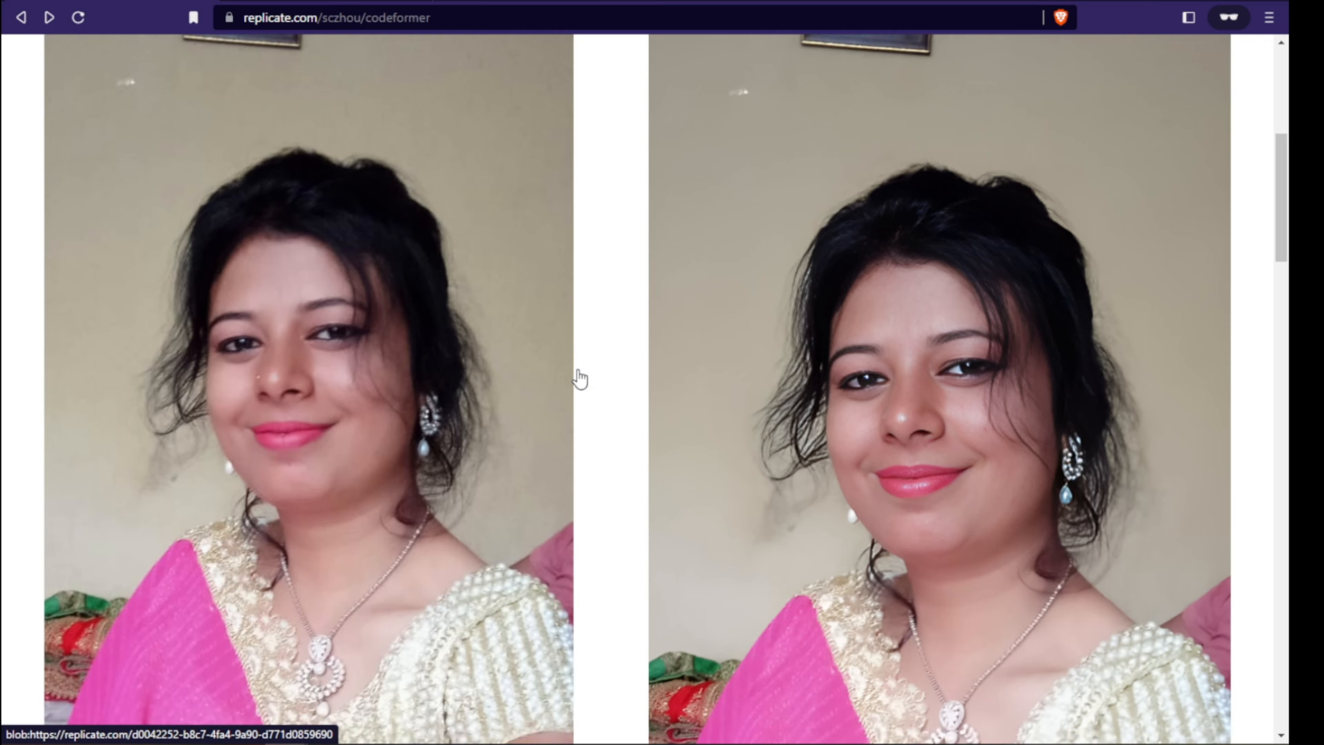
pyautogui.scroll(-4, 583, 369)
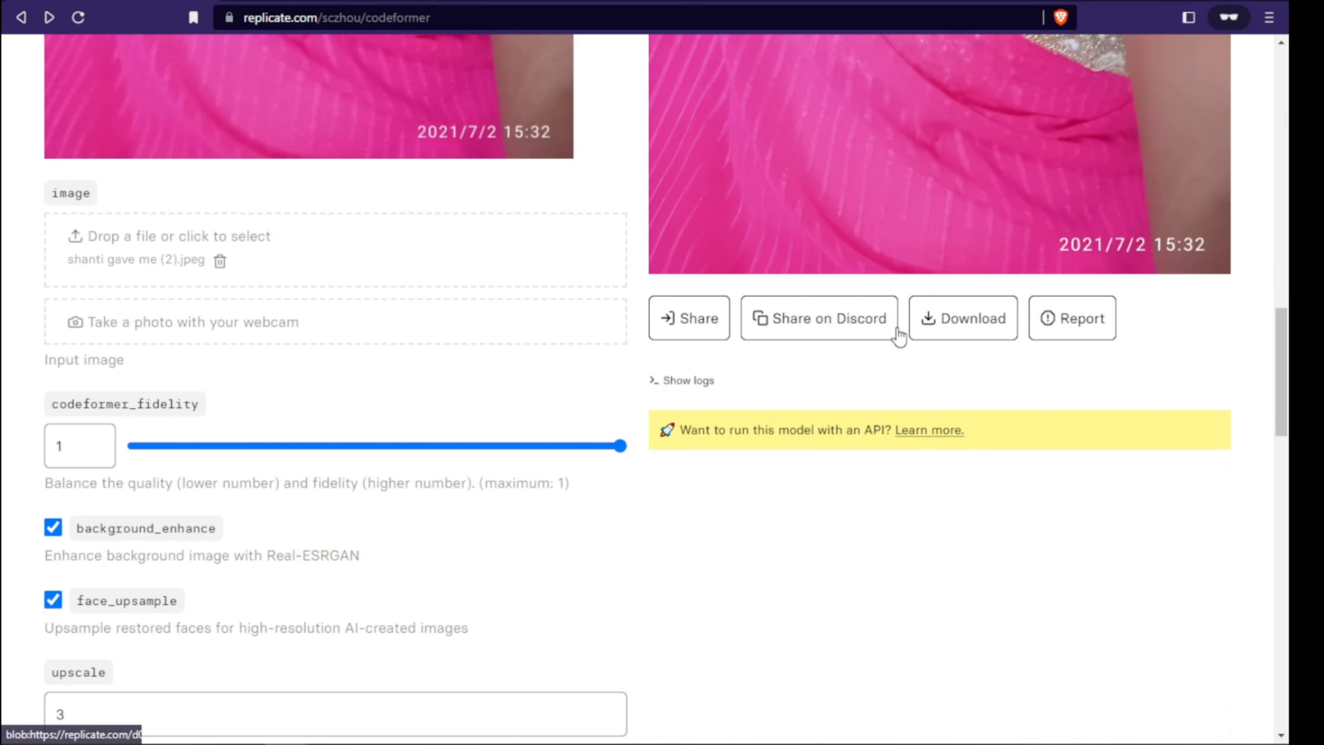
pyautogui.click(956, 325)
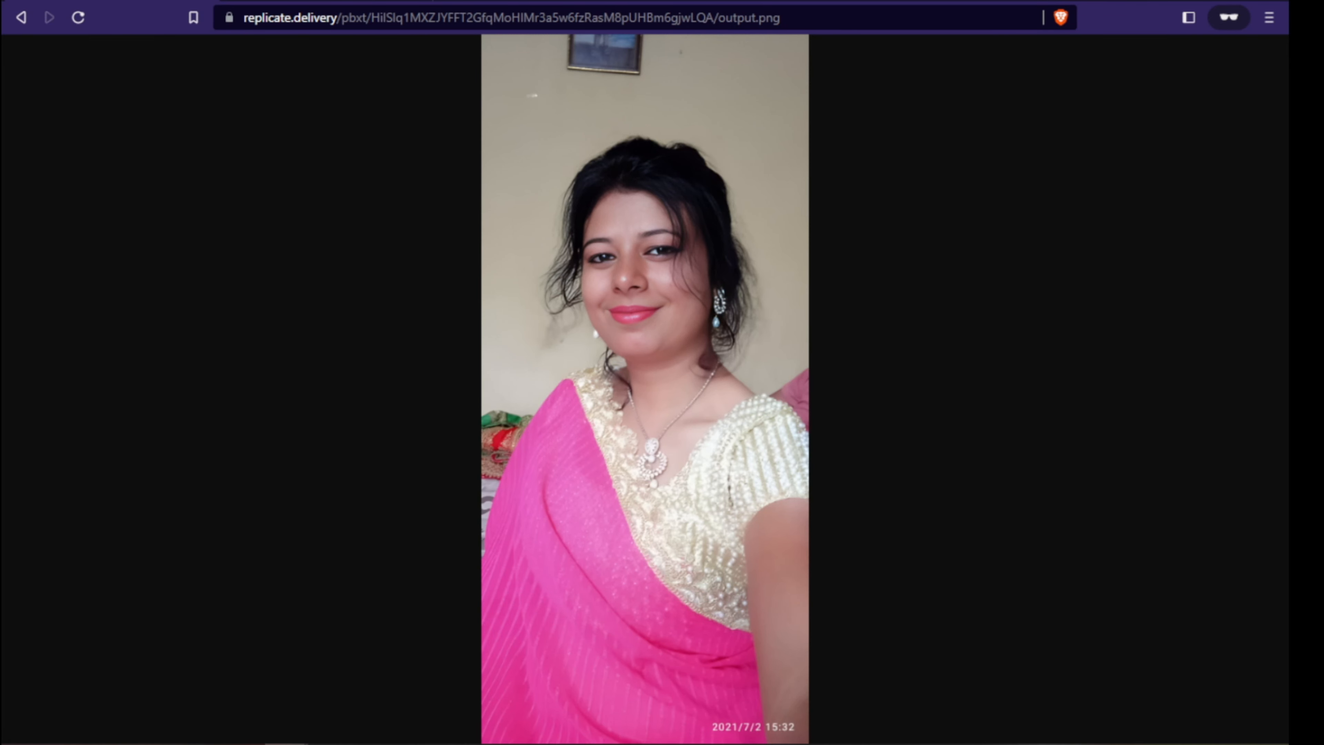
pyautogui.click(22, 19)
# Reload replicate.com/sczhou/codeformer and look over its default sample input and output photos.
pyautogui.scroll(12, 126, 196)
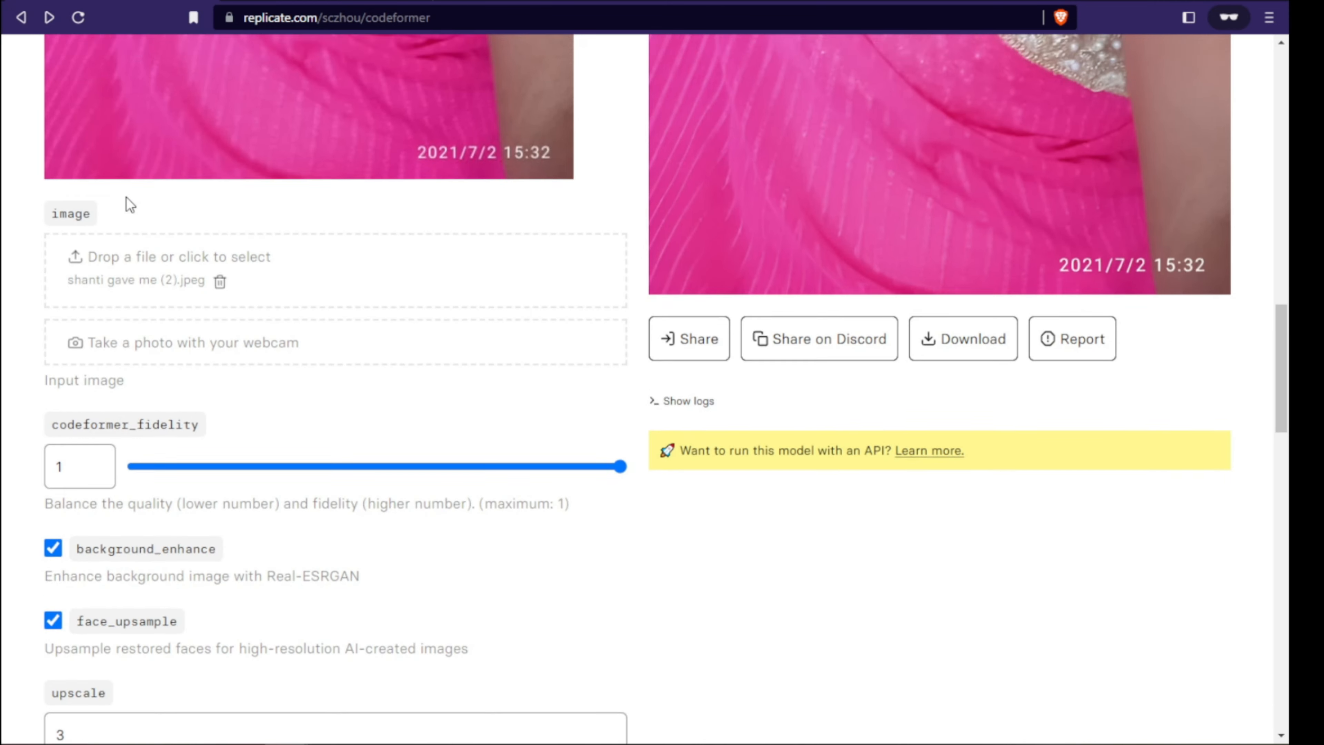
pyautogui.scroll(3, 223, 129)
pyautogui.click(448, 21)
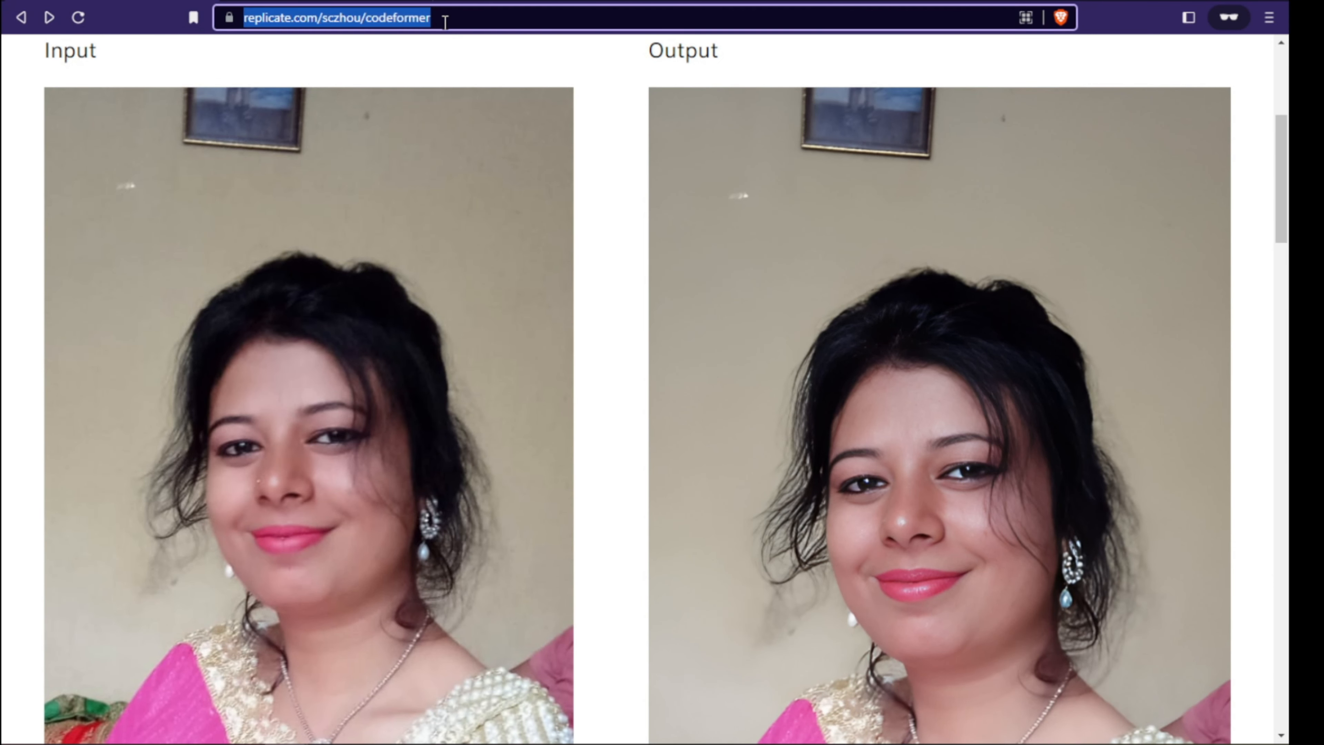
pyautogui.press('Return')
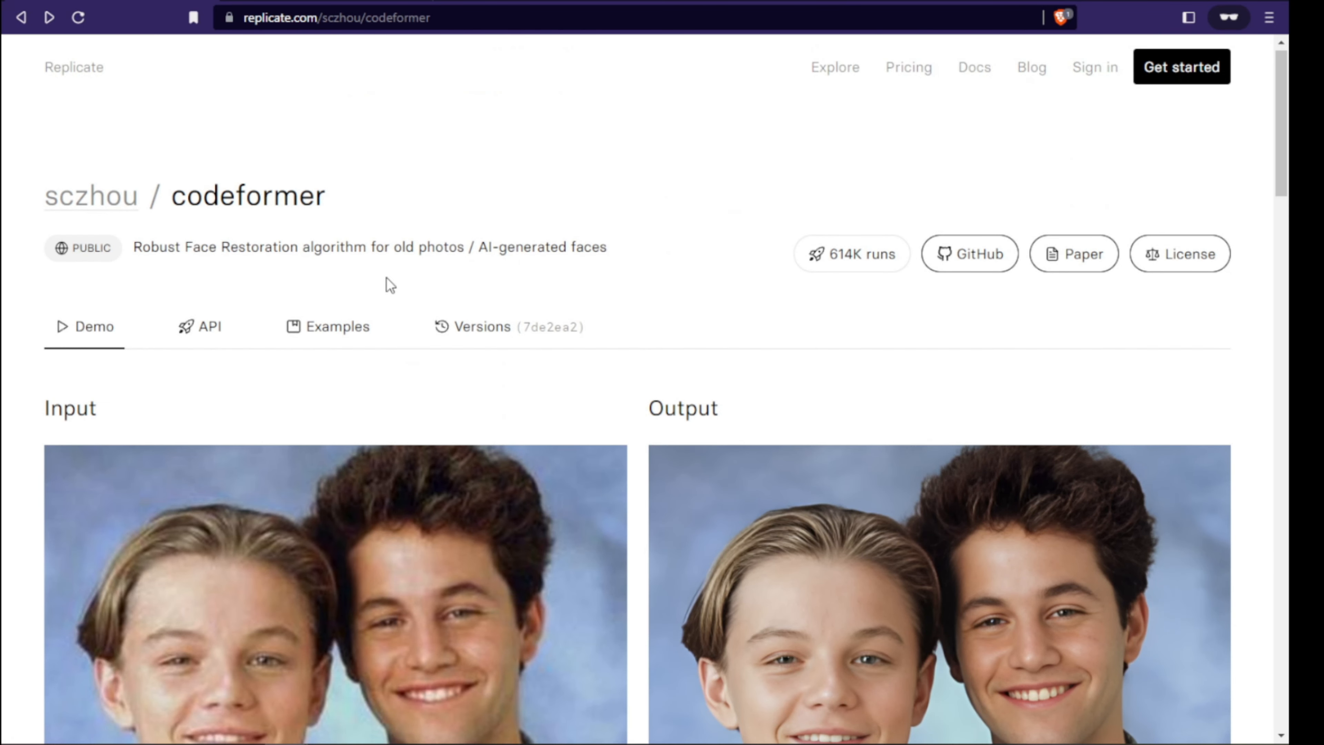
pyautogui.scroll(-1, 389, 275)
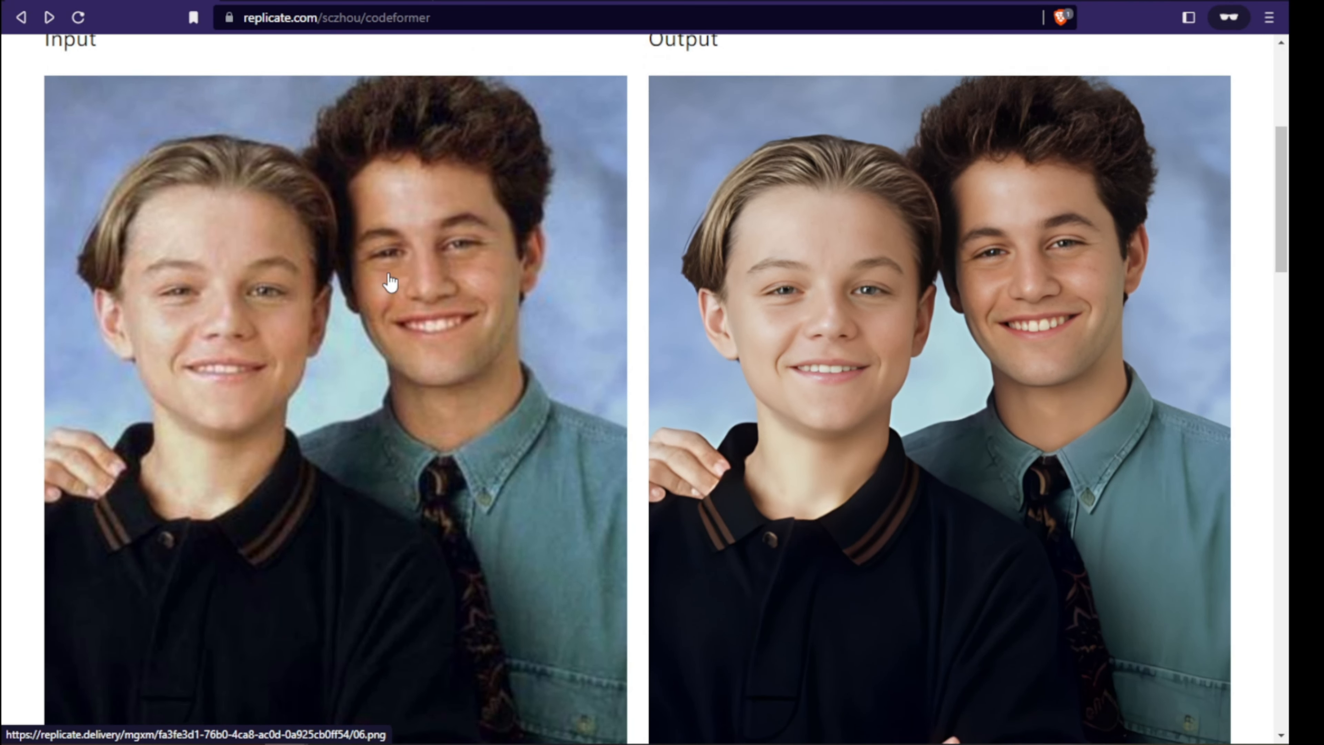
pyautogui.scroll(1, 388, 275)
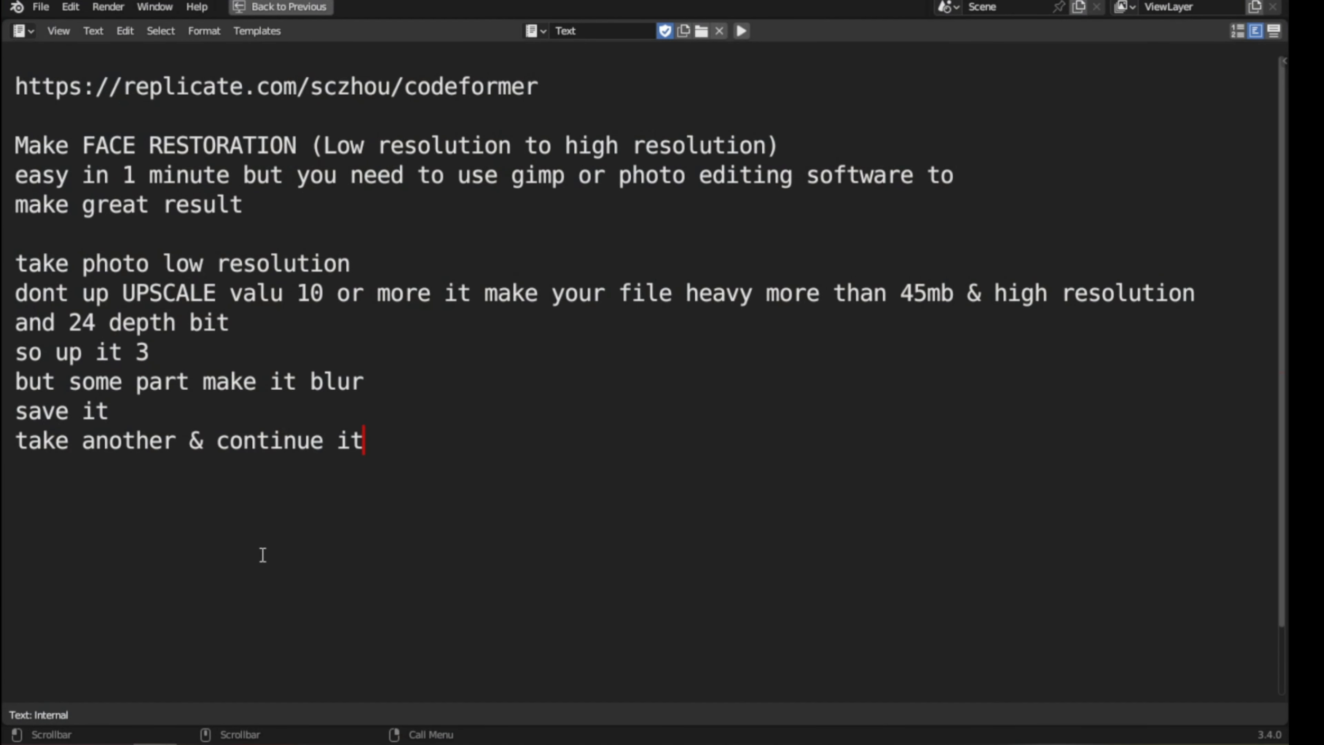
# Switch to Blender and add the closing line "gracias por ver" to the note, separated by a blank line.
pyautogui.press('Return')
pyautogui.press('Return')
pyautogui.write('graci')
pyautogui.press('BackSpace')
pyautogui.write('ci')
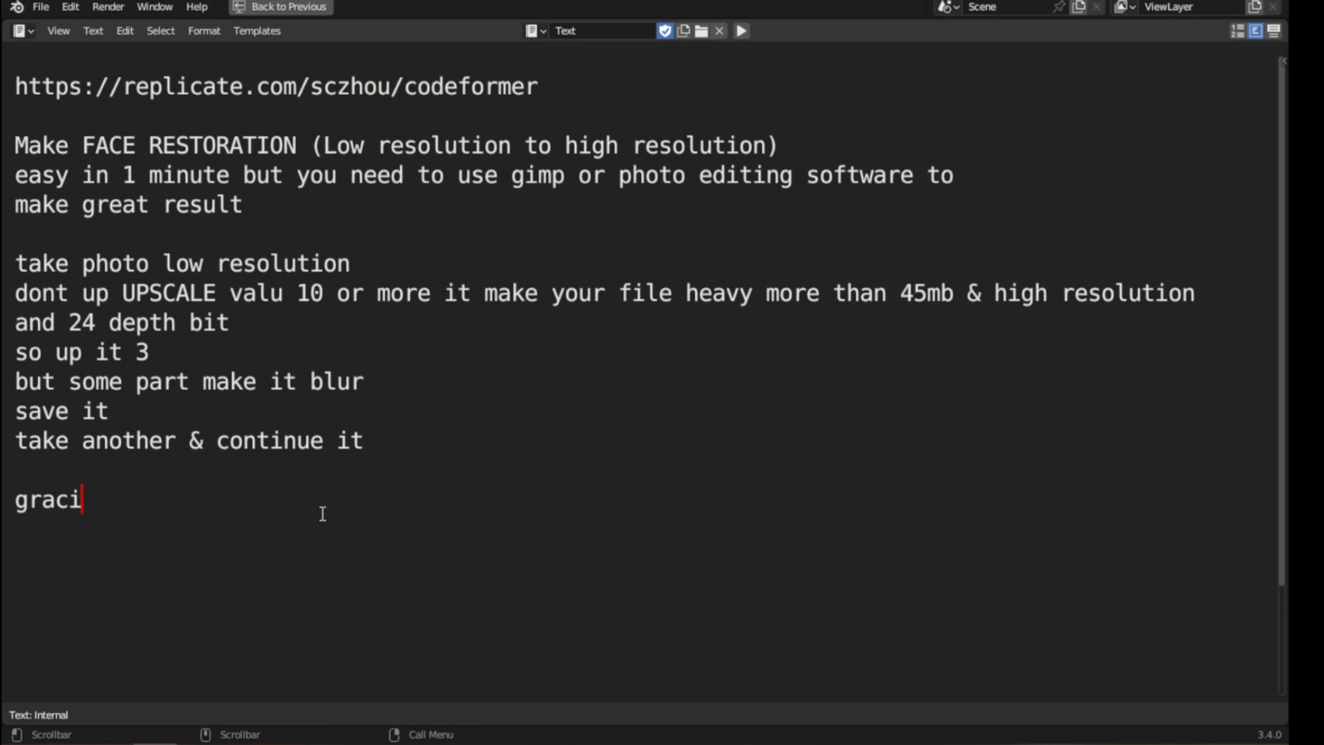
pyautogui.write('as por ver')
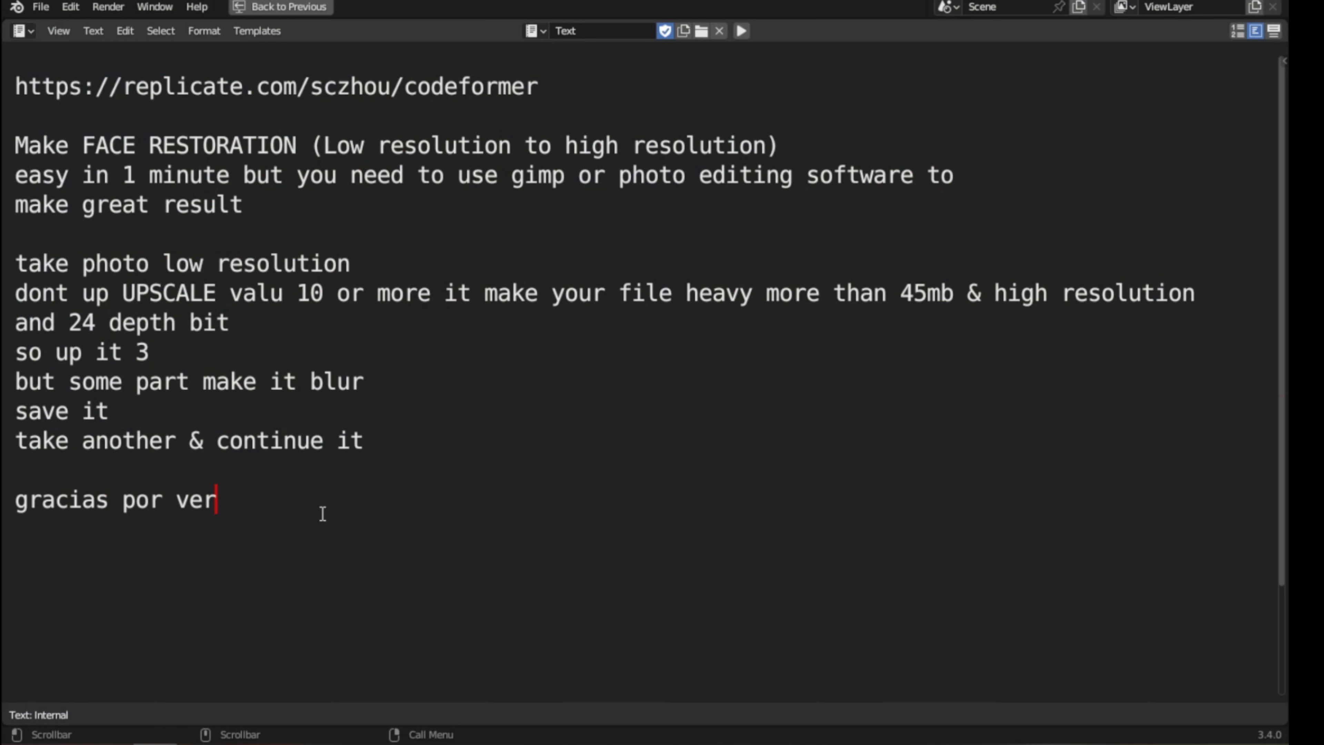
pyautogui.press('Return')
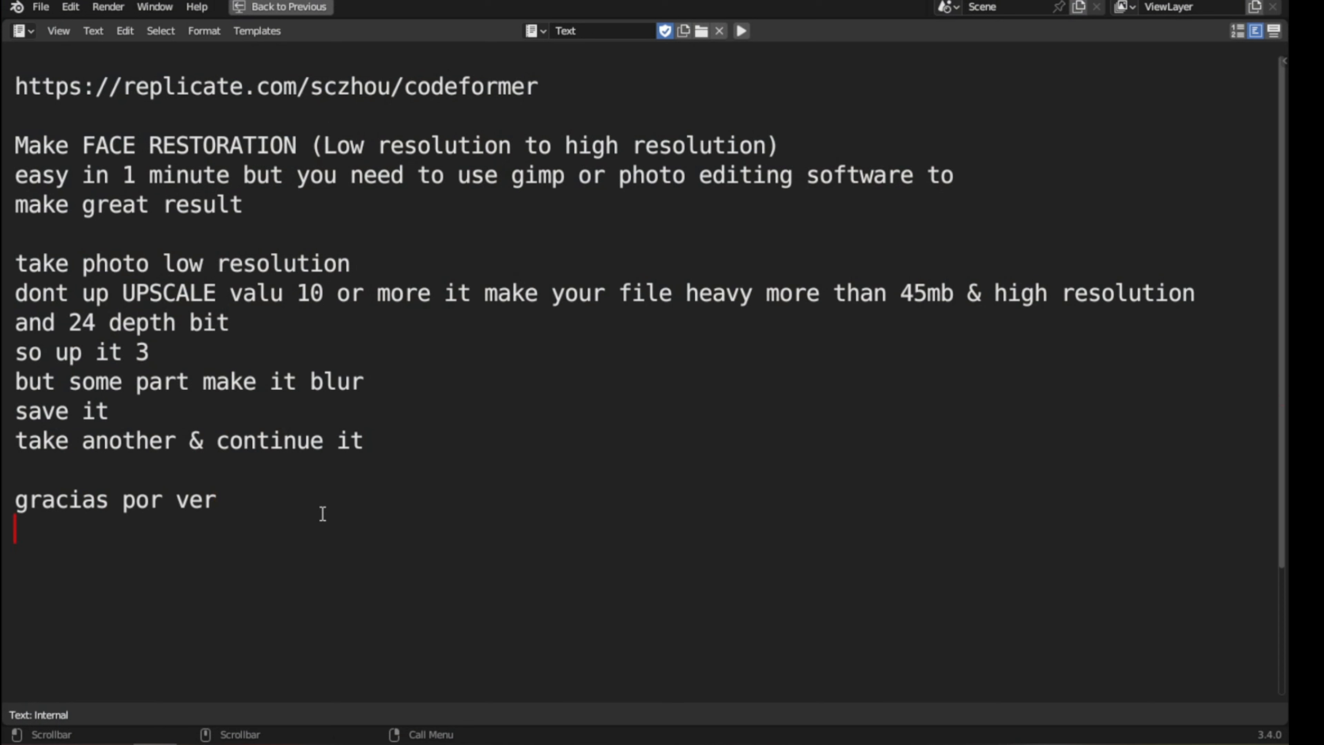